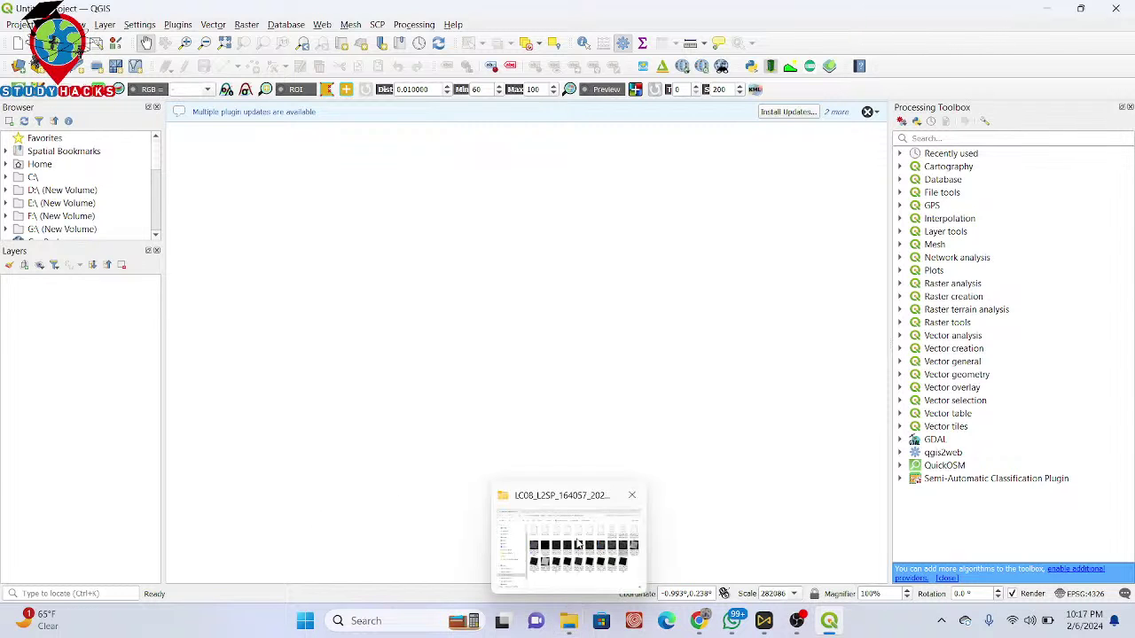
Switch to File Explorer and look over the Landsat band files in the LC08_L2SP_164057_20231217_20240103_02_T1 folder
click(572, 627)
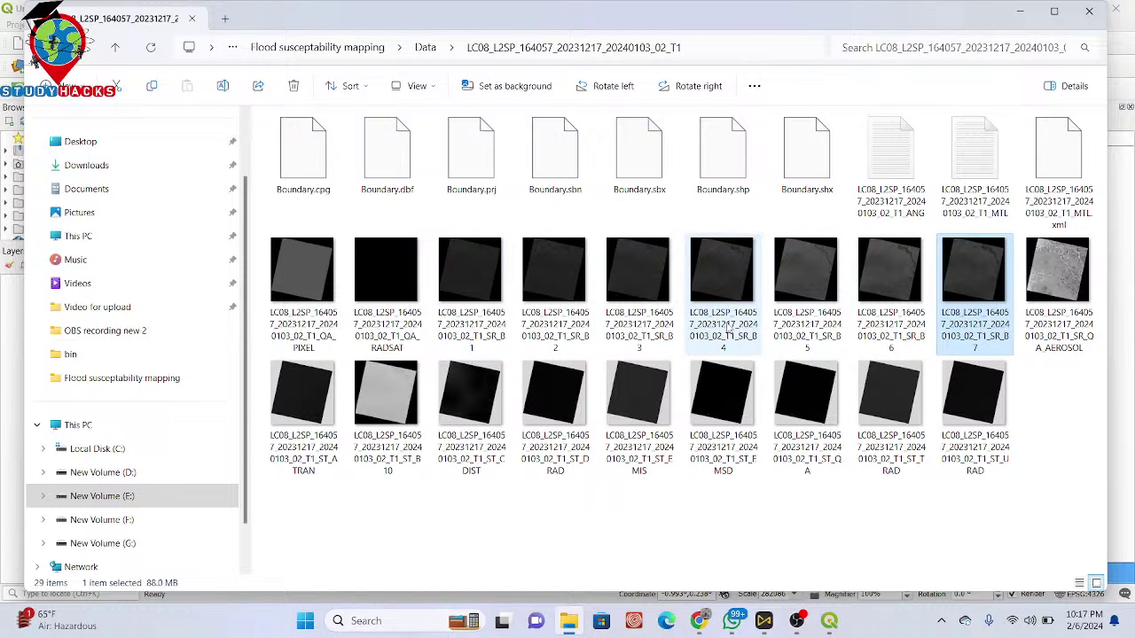
mouse_move(727, 328)
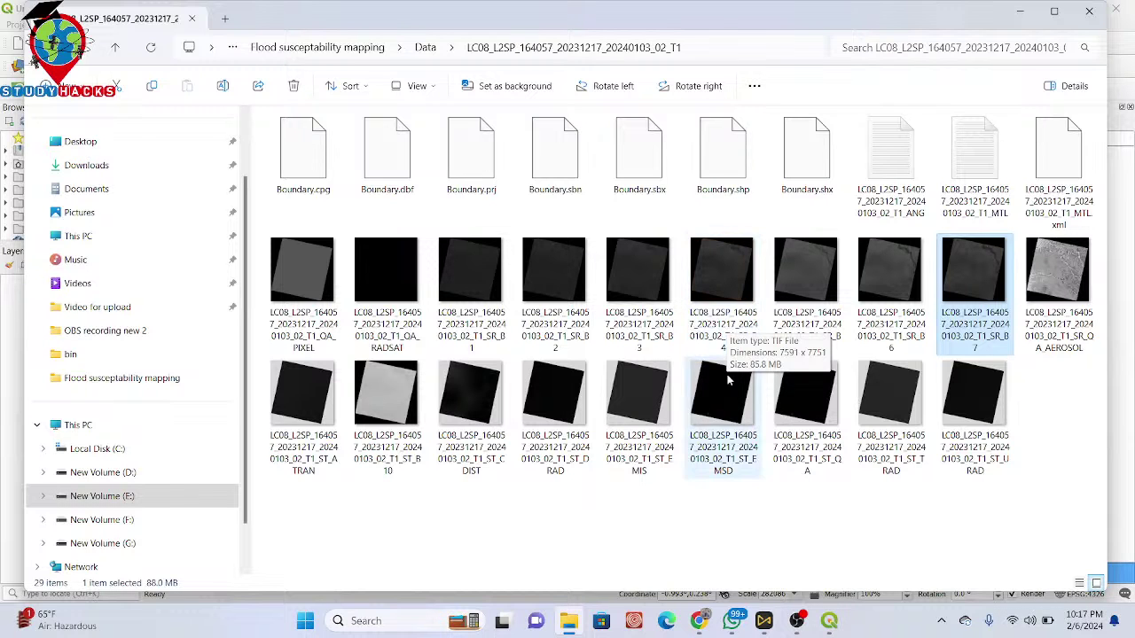
click(707, 521)
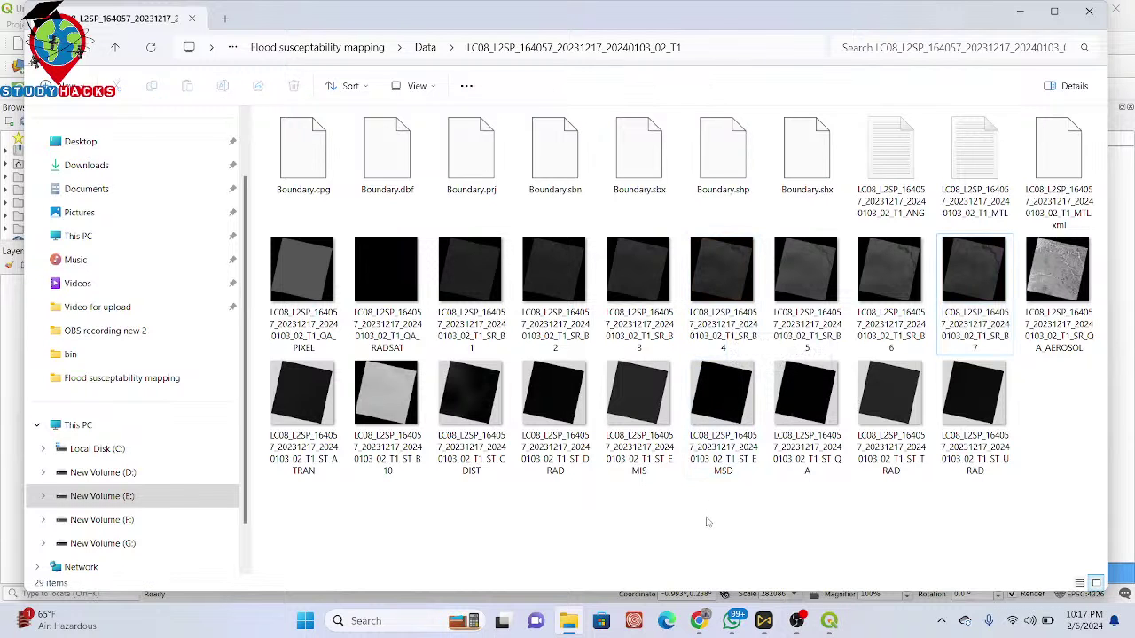
click(829, 620)
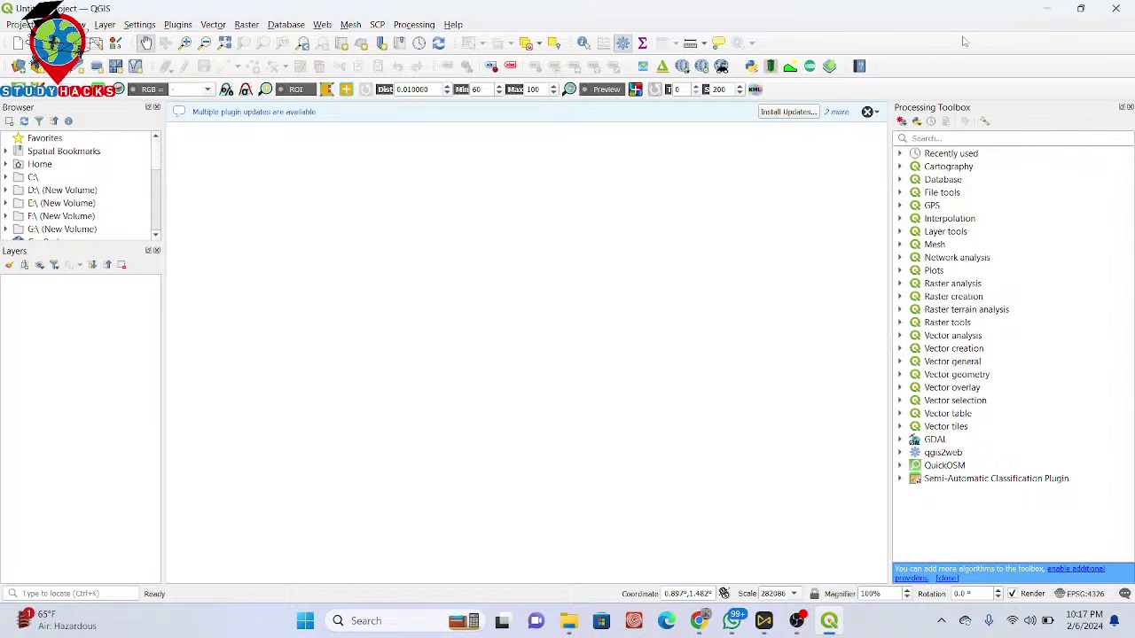
click(1049, 8)
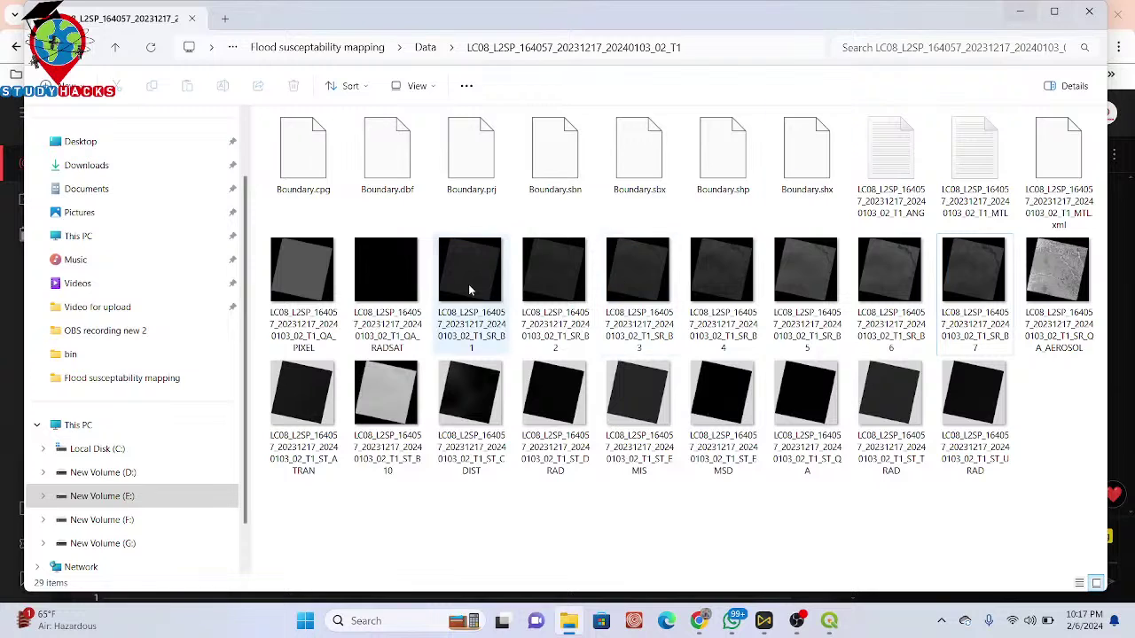
Add the seven Landsat surface reflectance rasters SR_B1 to SR_B7 from the File Explorer folder to the QGIS project
click(468, 282)
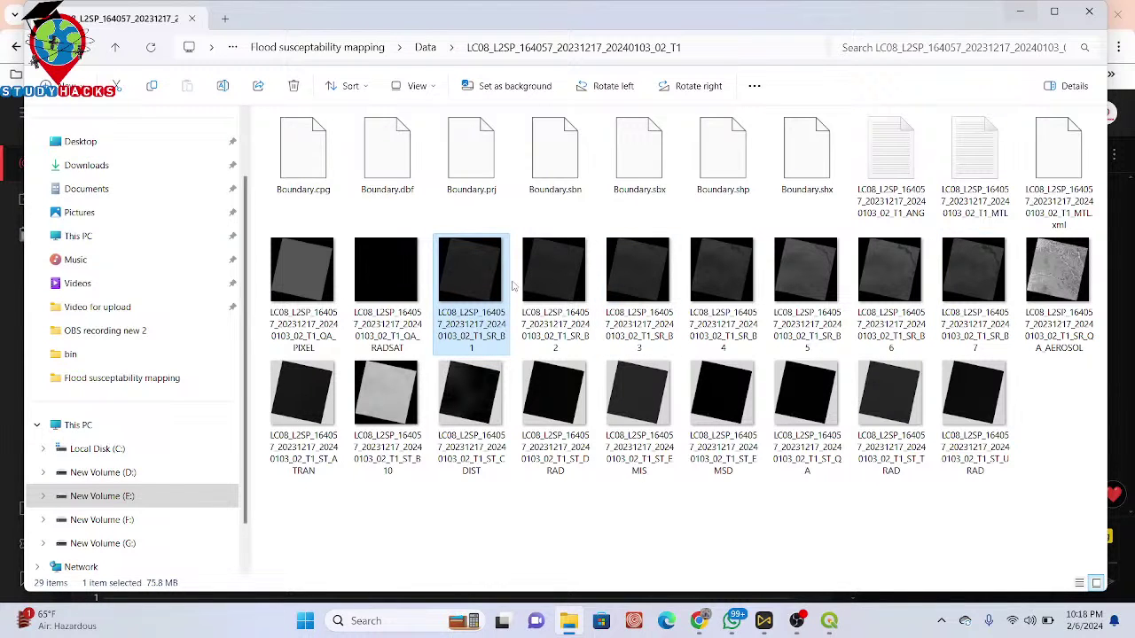
ctrl+click(545, 285)
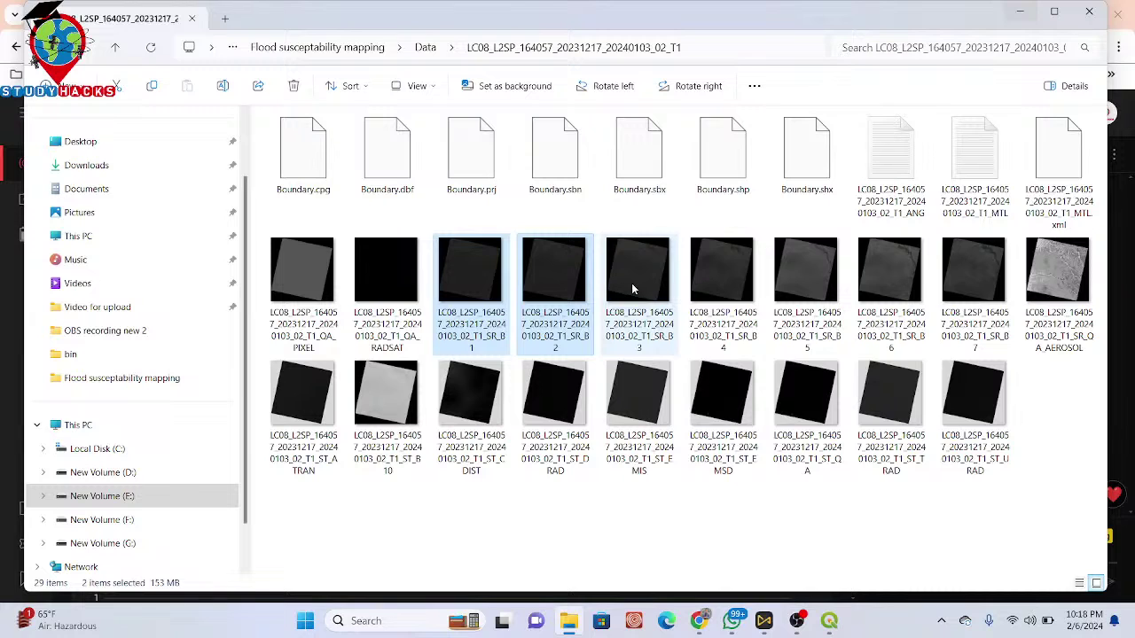
ctrl+click(631, 283)
ctrl+click(727, 284)
ctrl+click(792, 276)
ctrl+click(875, 287)
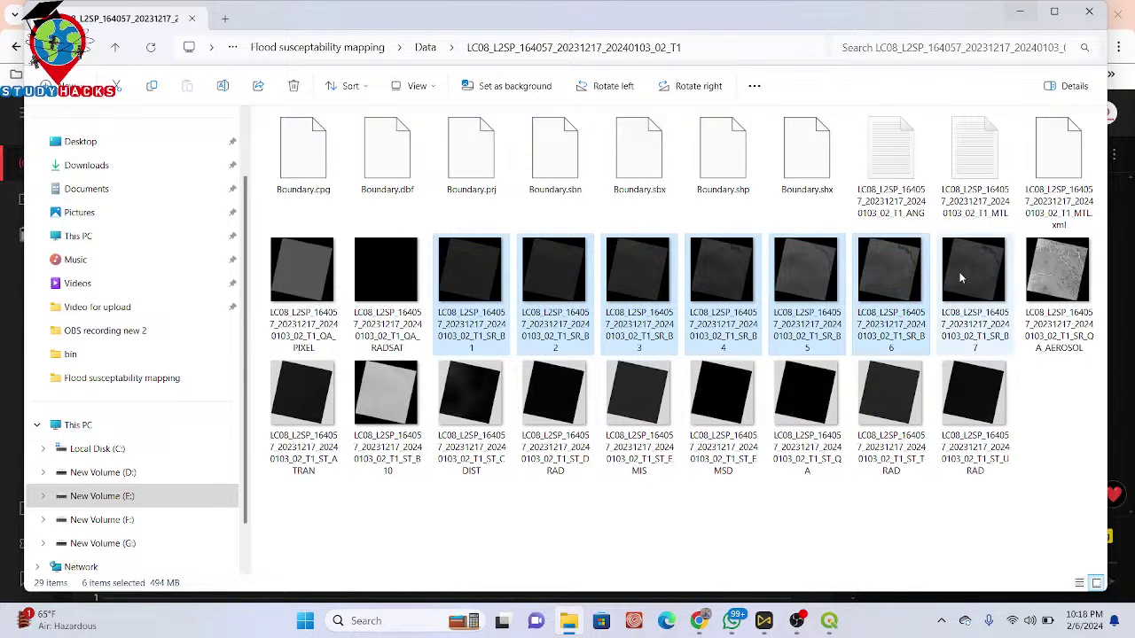
ctrl+click(967, 279)
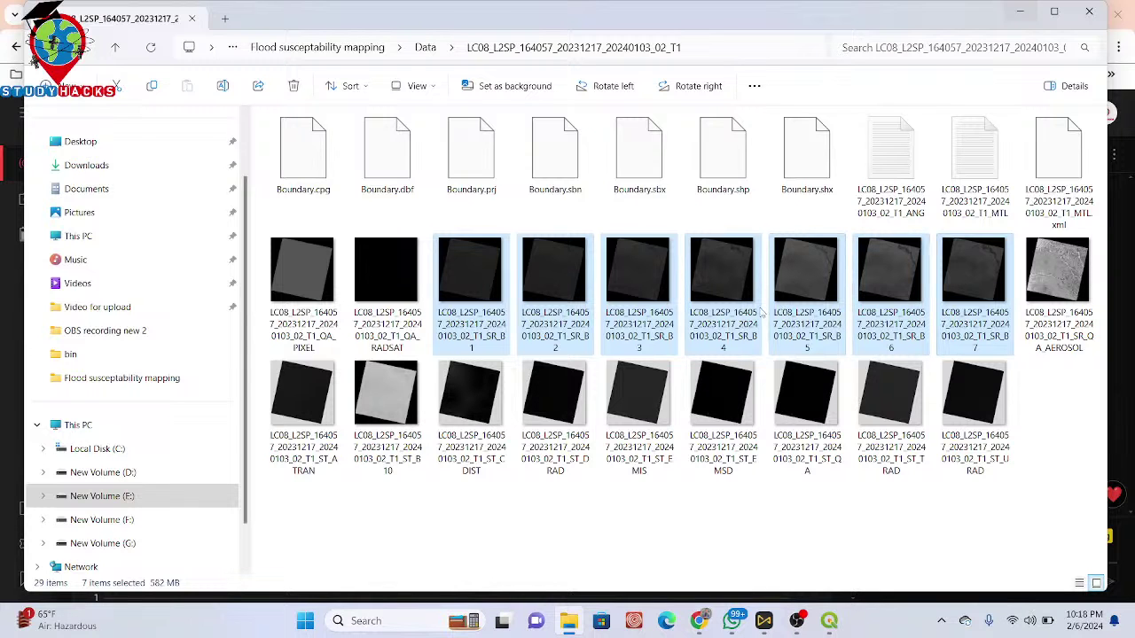
click(829, 621)
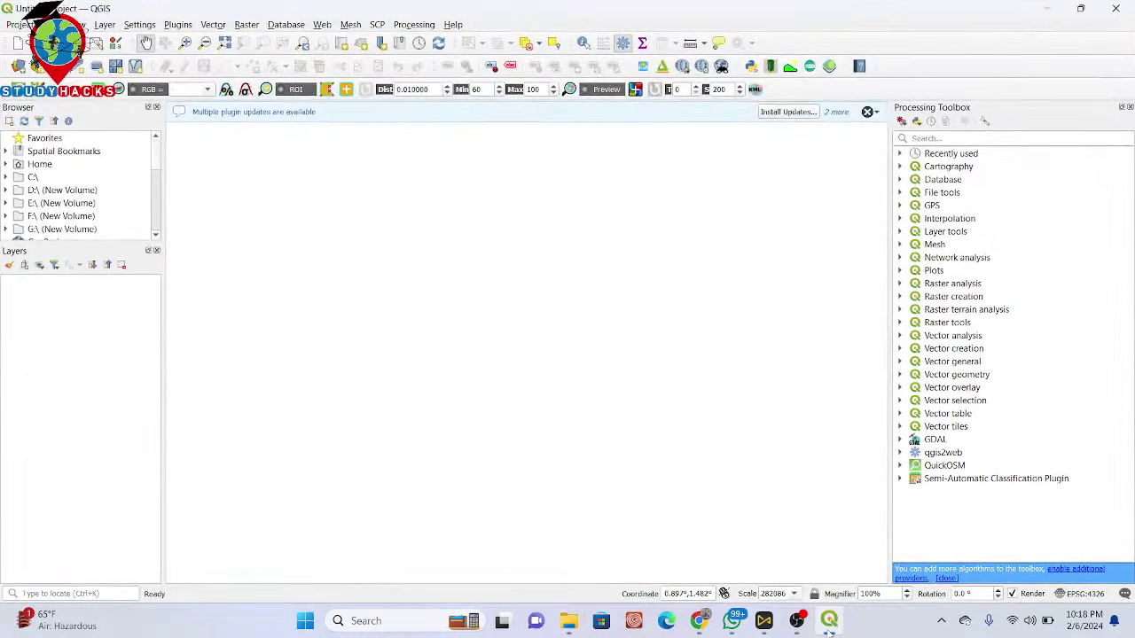
drag(771, 9, 908, 158)
drag(470, 284, 634, 532)
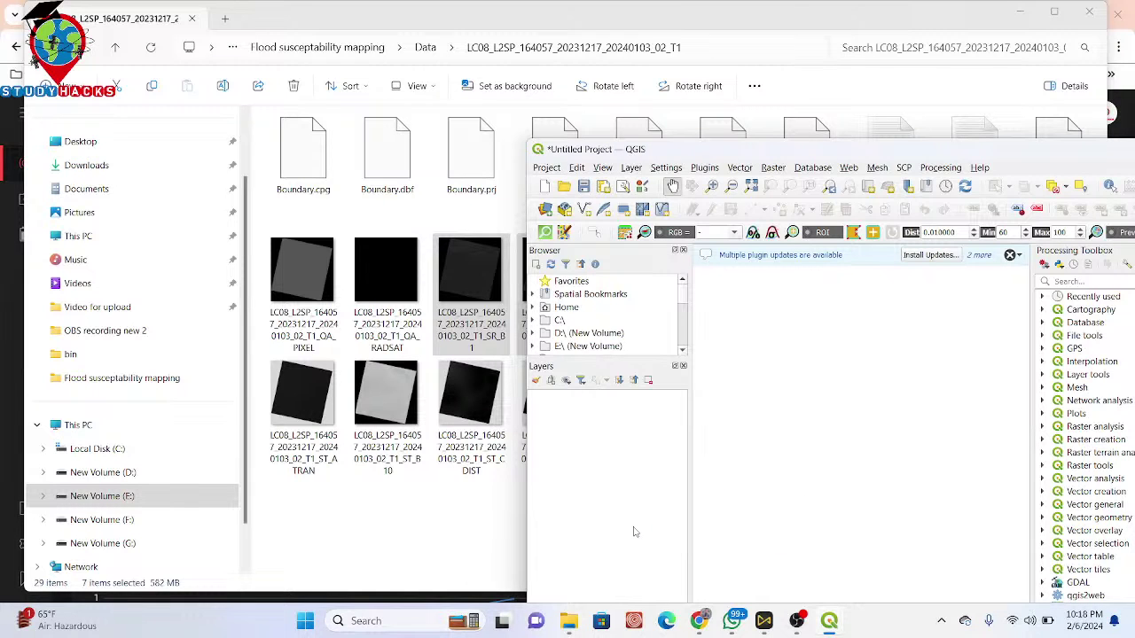
double_click(836, 148)
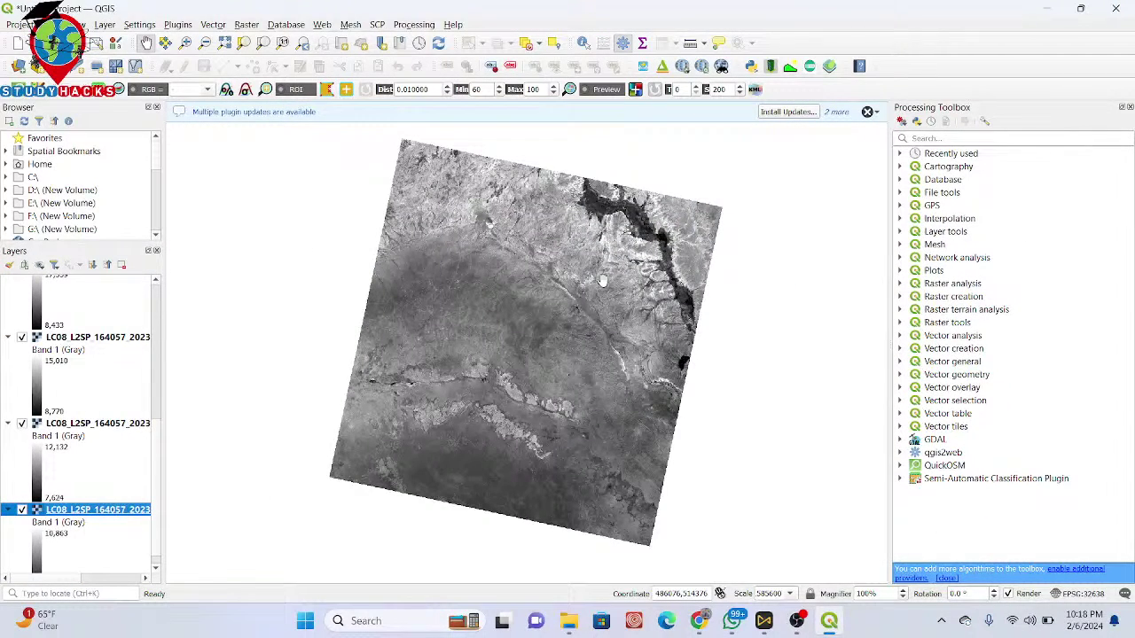
drag(157, 466, 148, 574)
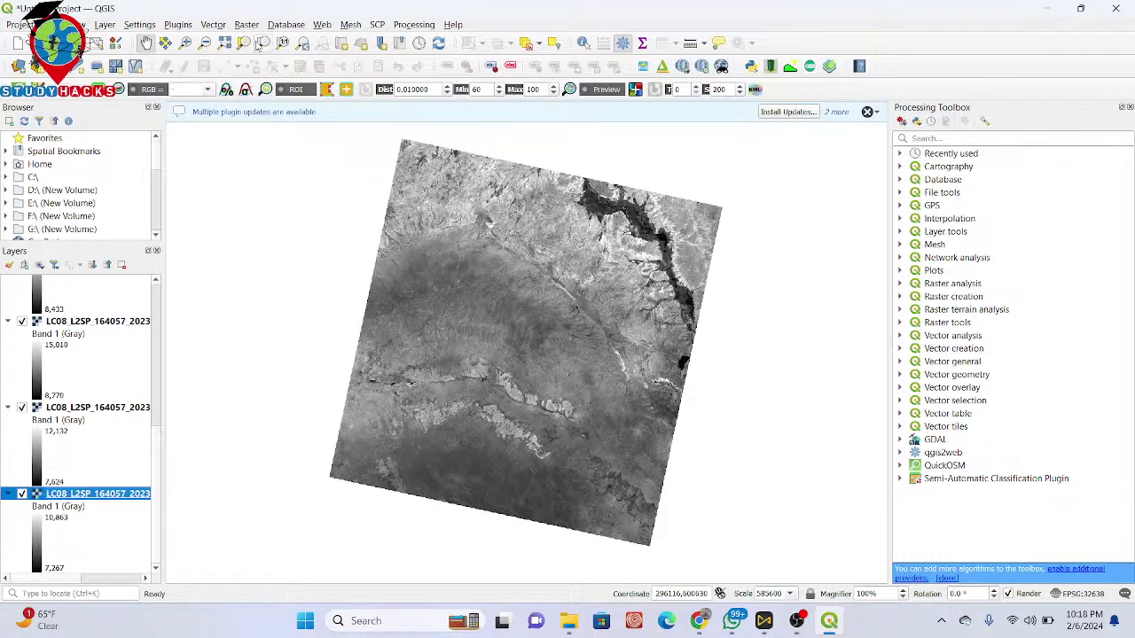
Run the raster Merge tool on all seven band layers SR_B1 to SR_B7, placing each input file into a separate band
click(247, 26)
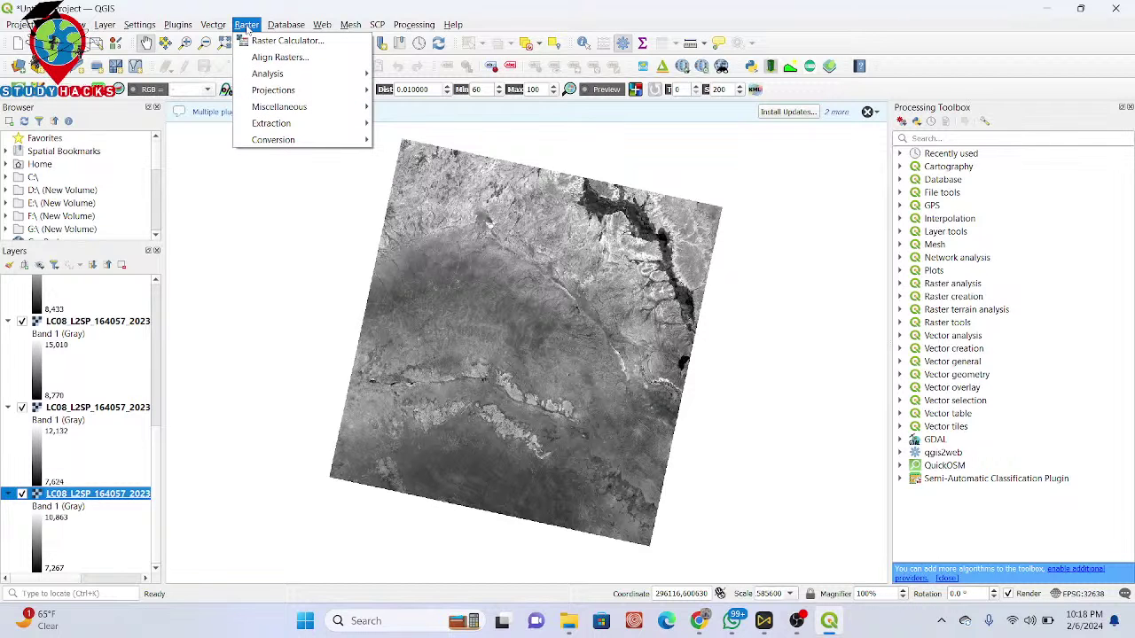
mouse_move(325, 108)
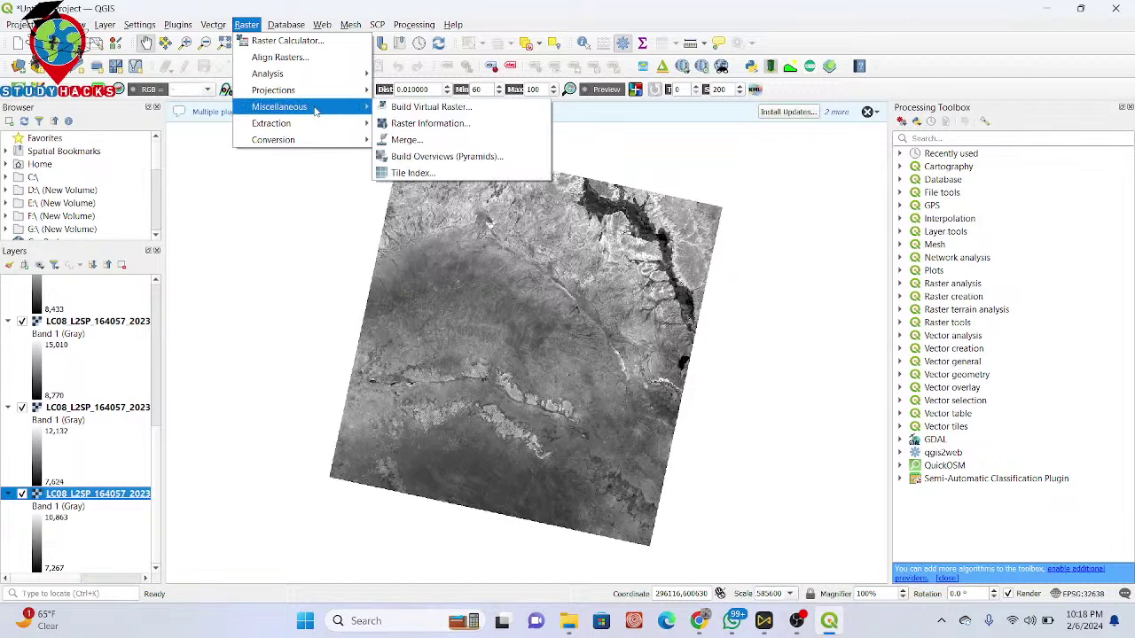
click(404, 141)
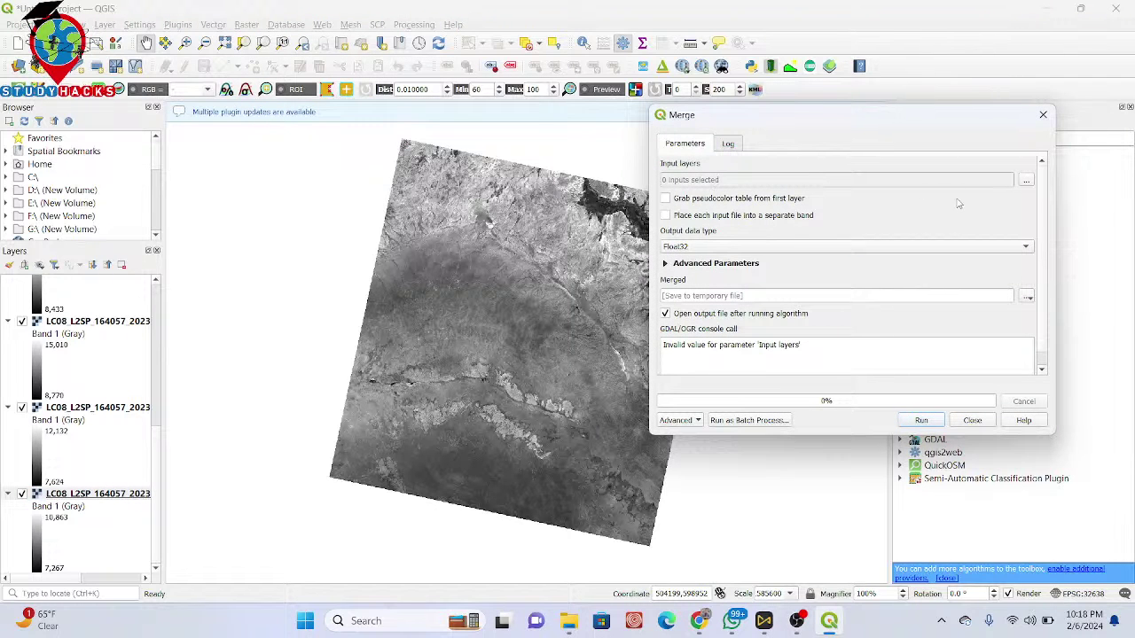
click(1027, 180)
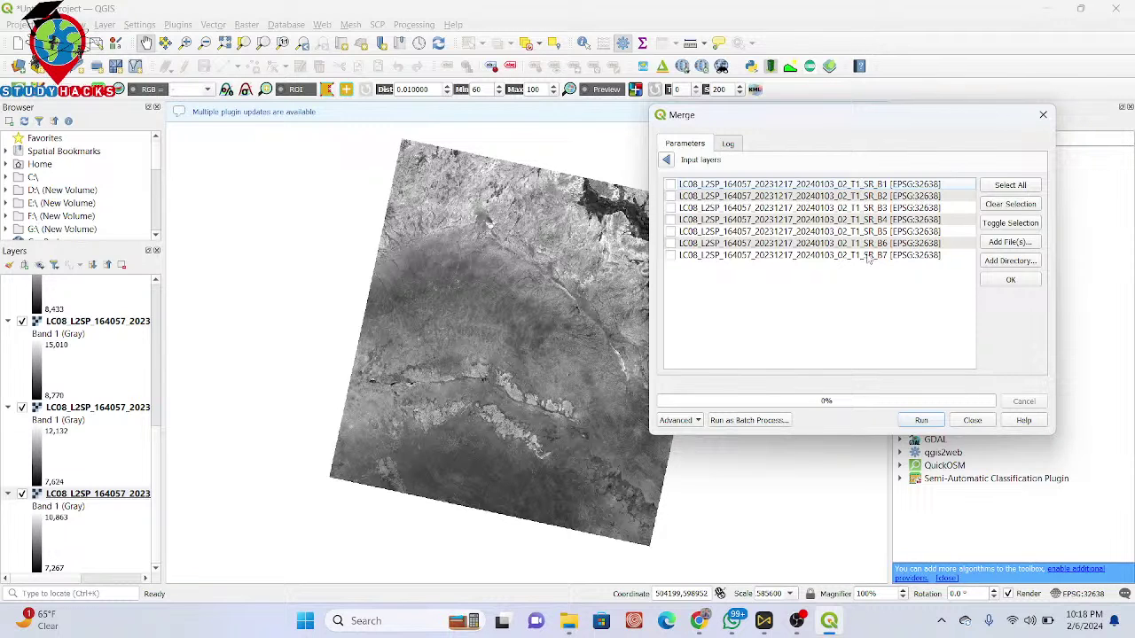
click(1018, 192)
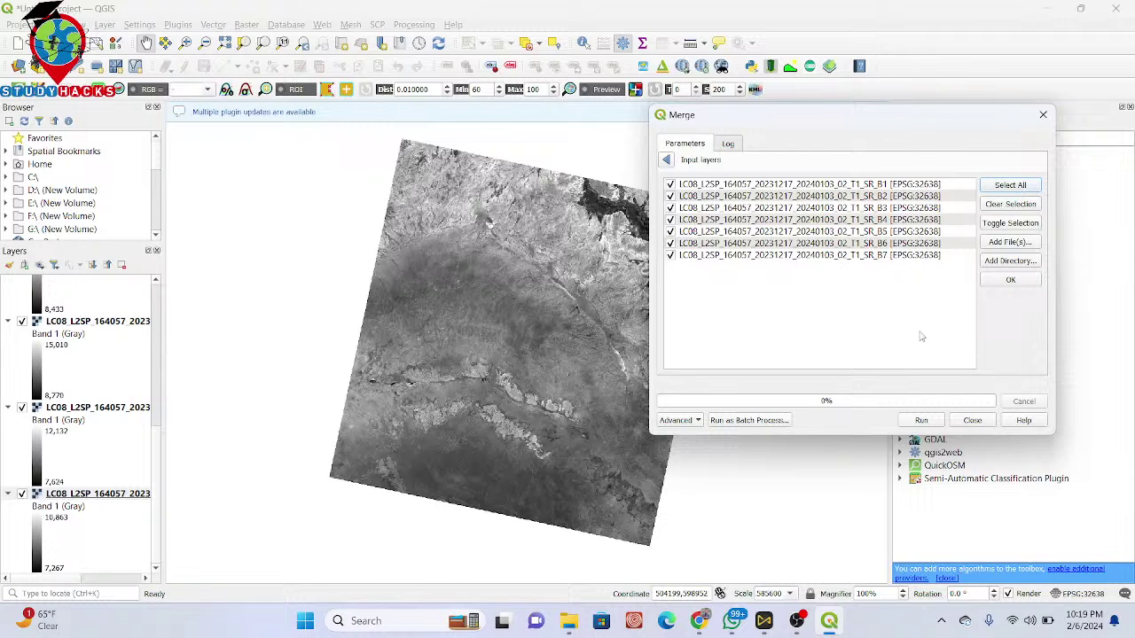
click(1009, 280)
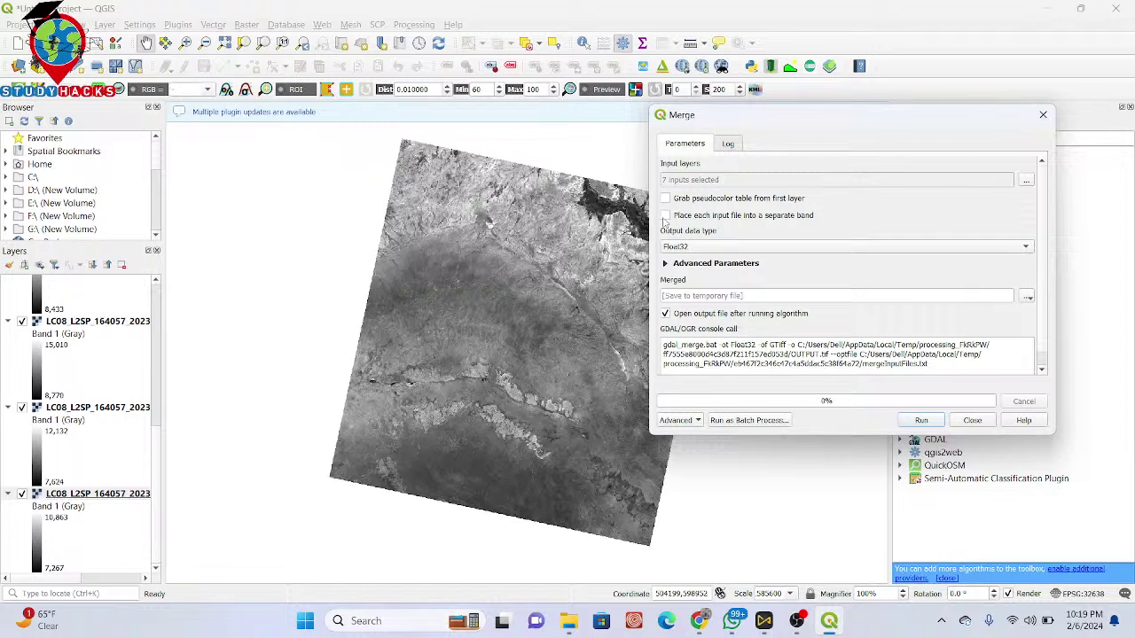
click(666, 216)
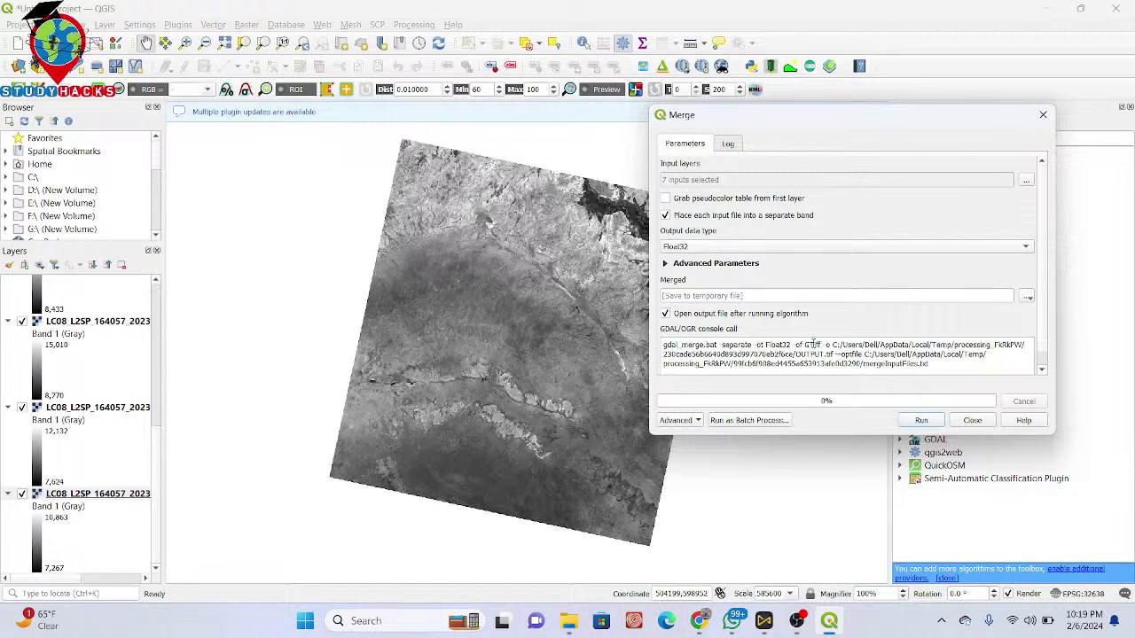
click(926, 423)
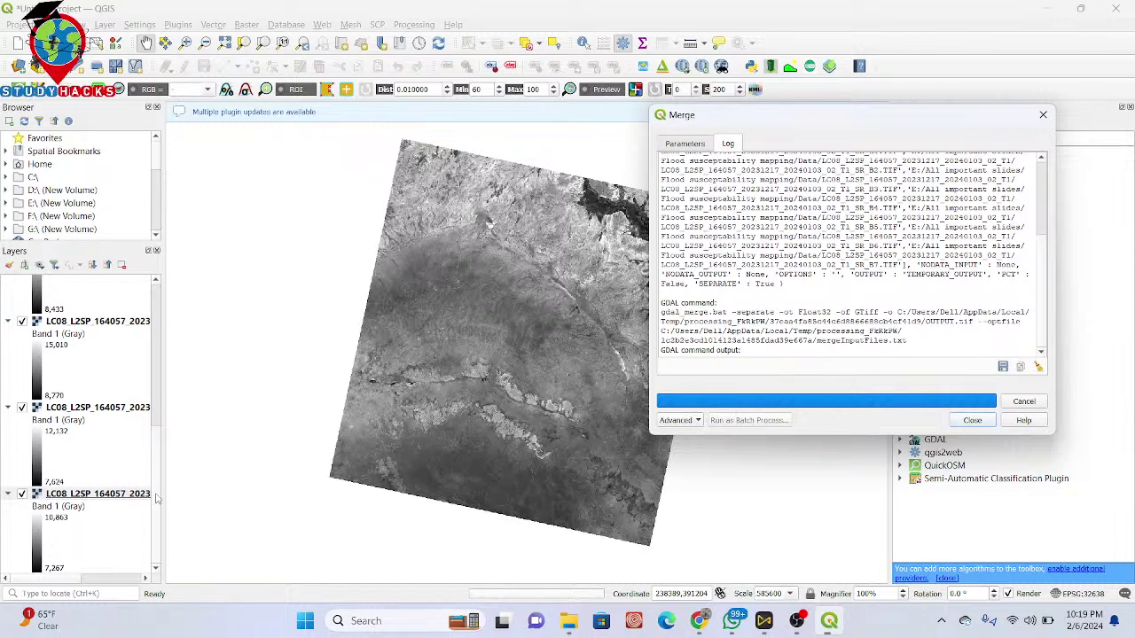
Look through the loaded band layers and examine the raster on the map, including the dark area in its northeast
drag(156, 494, 177, 334)
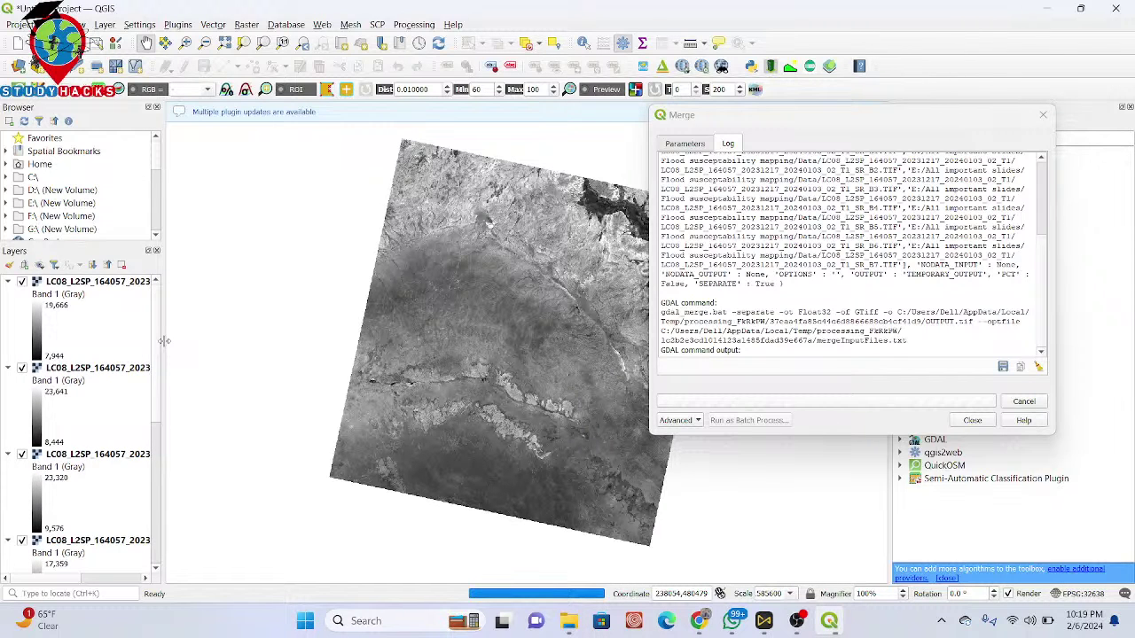
scroll(164, 341, down, 1)
scroll(162, 344, up, 1)
scroll(161, 347, down, 3)
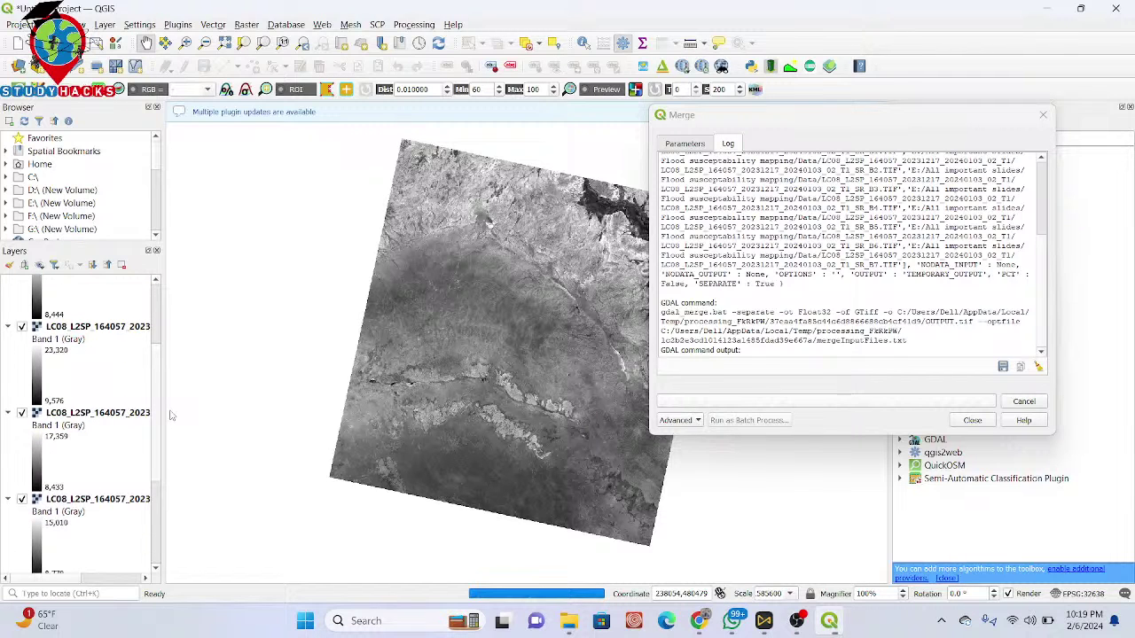
scroll(166, 525, down, 4)
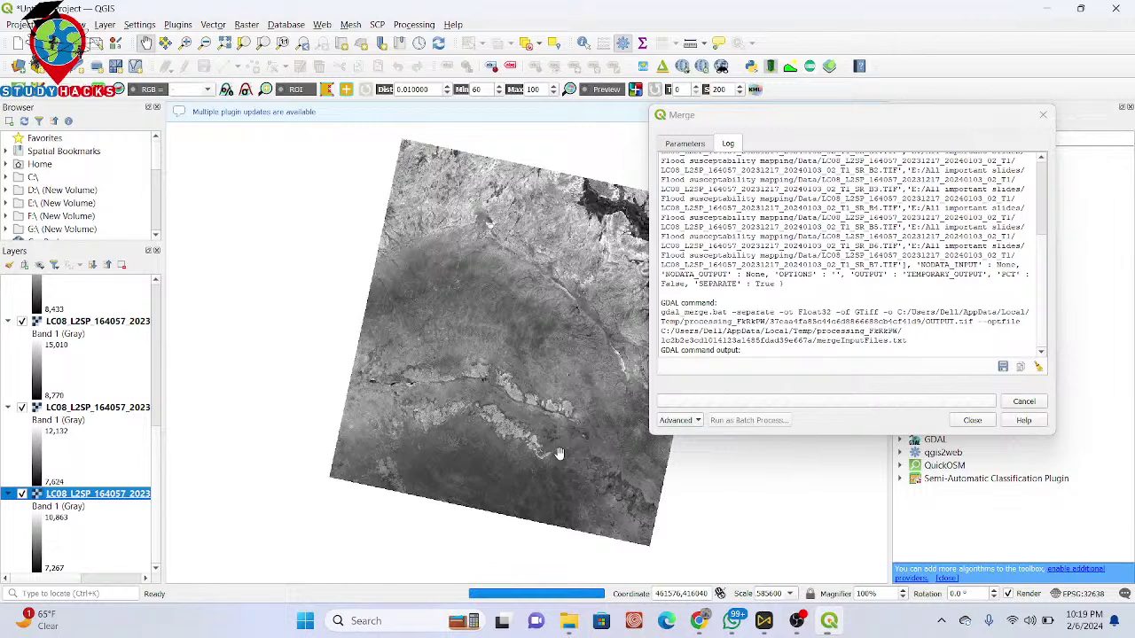
drag(546, 376, 541, 379)
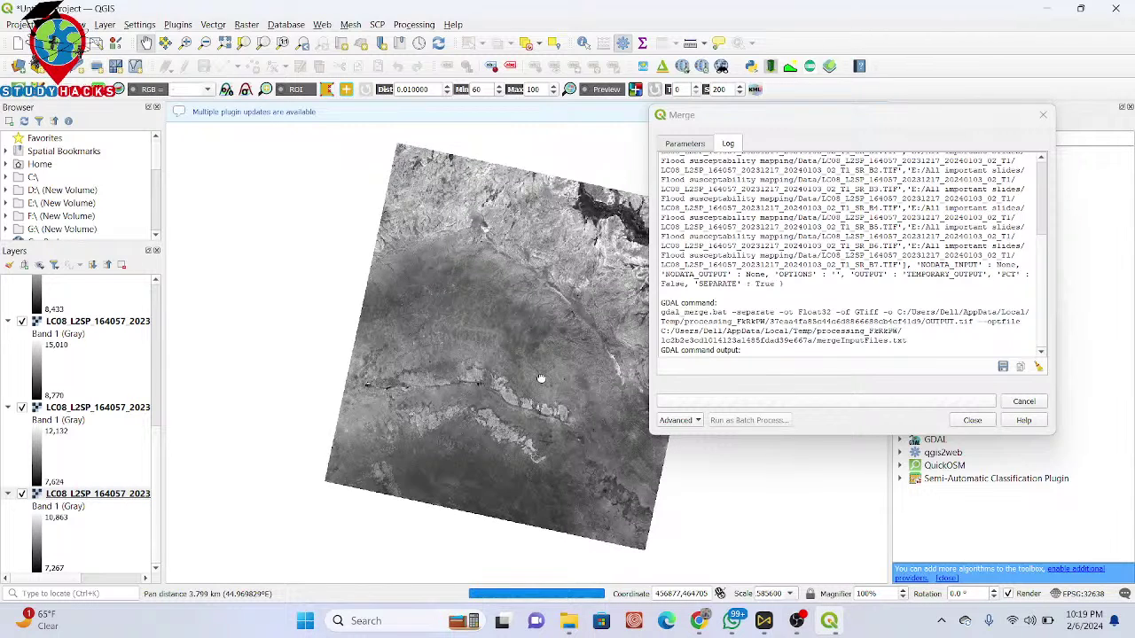
scroll(536, 378, up, 2)
scroll(530, 380, up, 1)
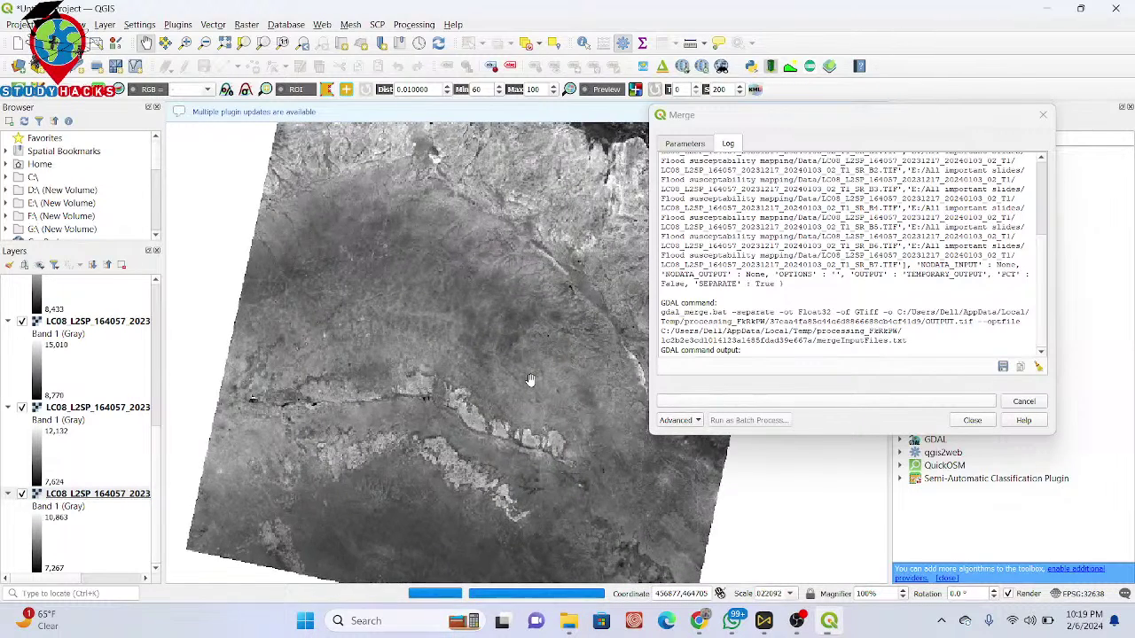
scroll(530, 380, up, 1)
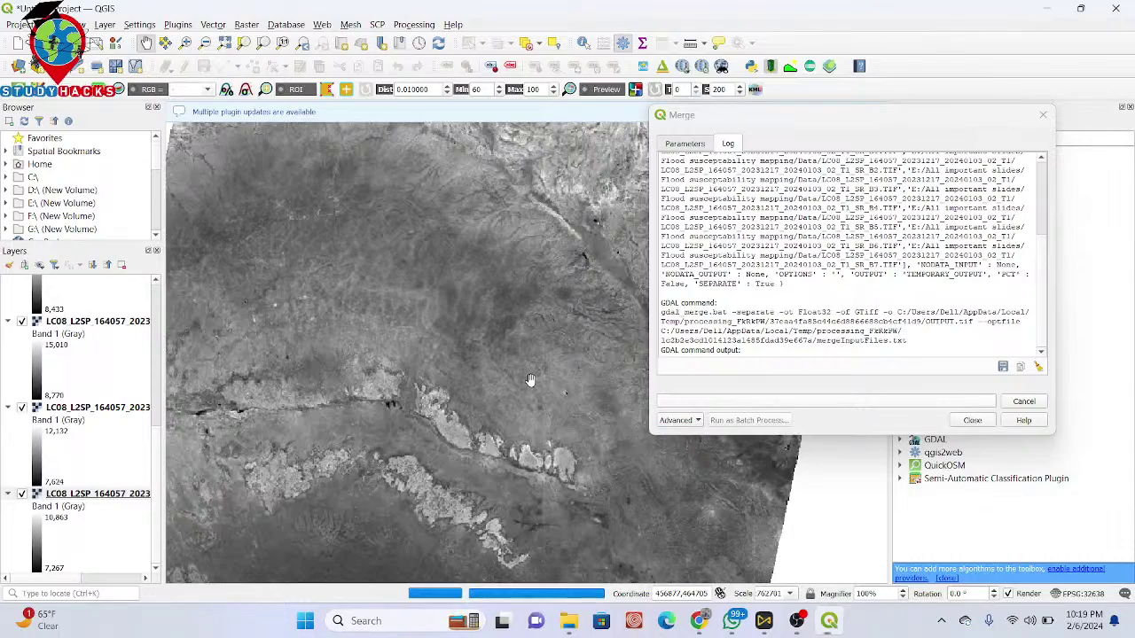
scroll(530, 379, up, 1)
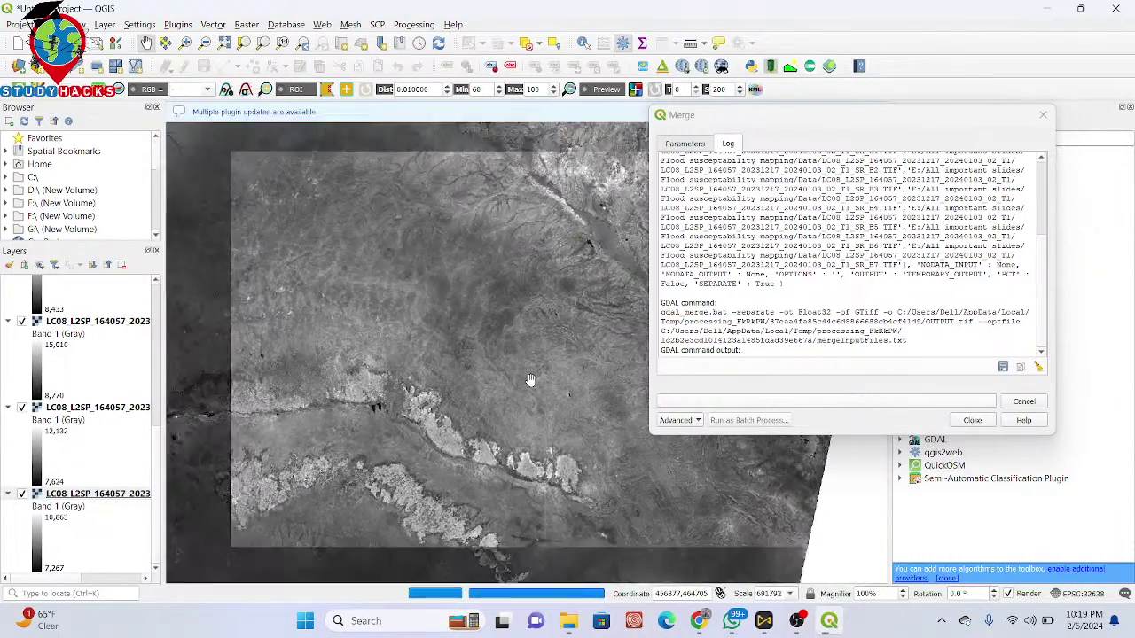
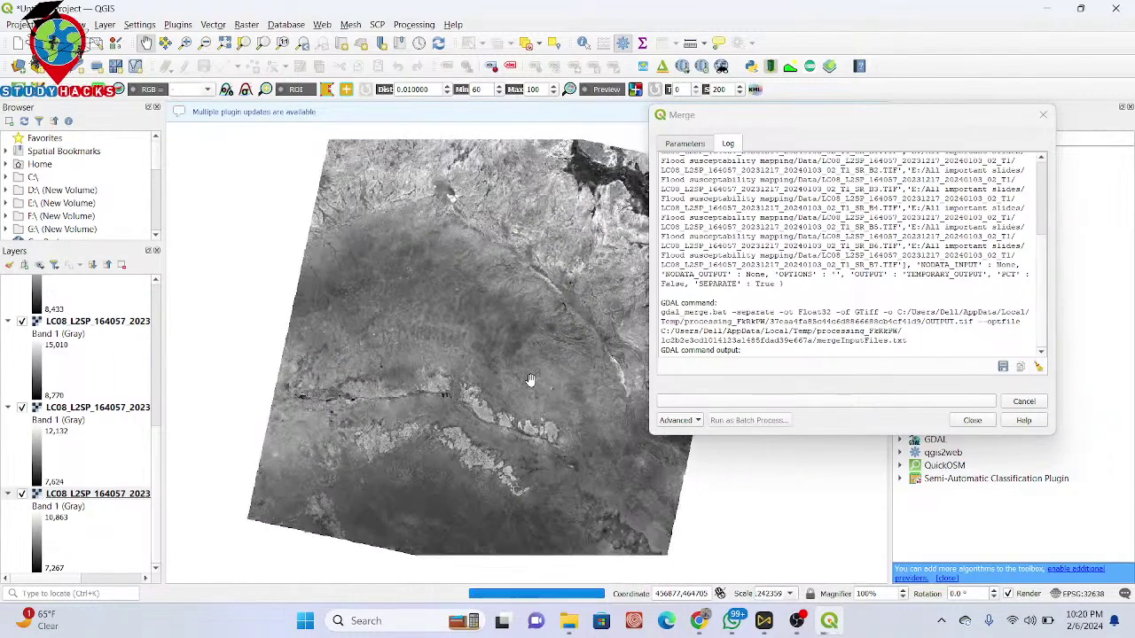
scroll(530, 379, down, 4)
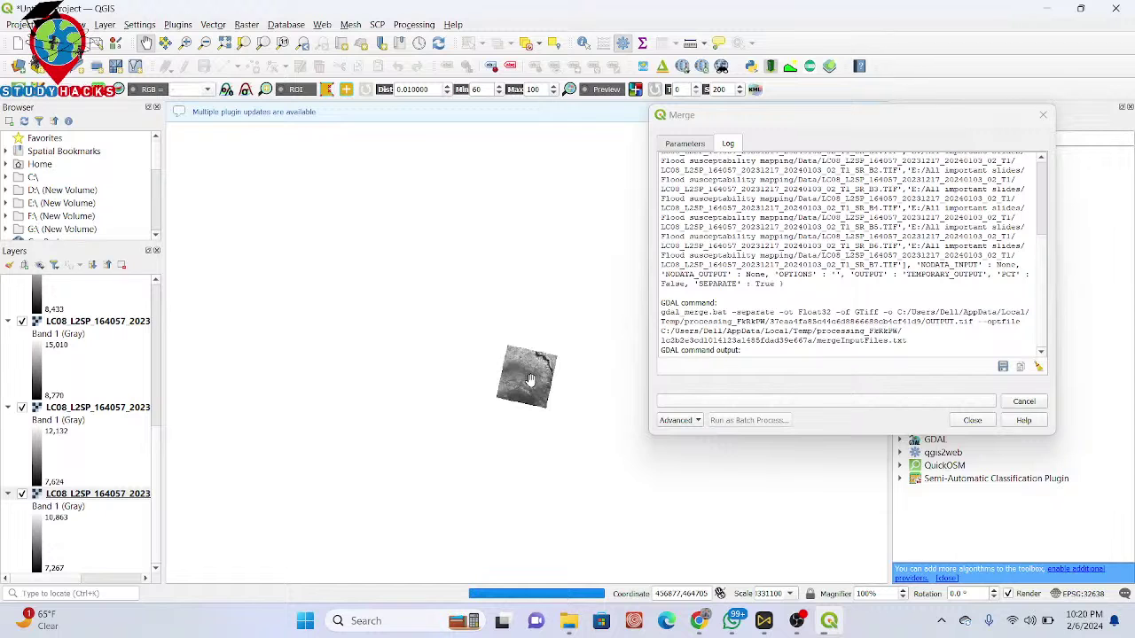
scroll(529, 379, up, 5)
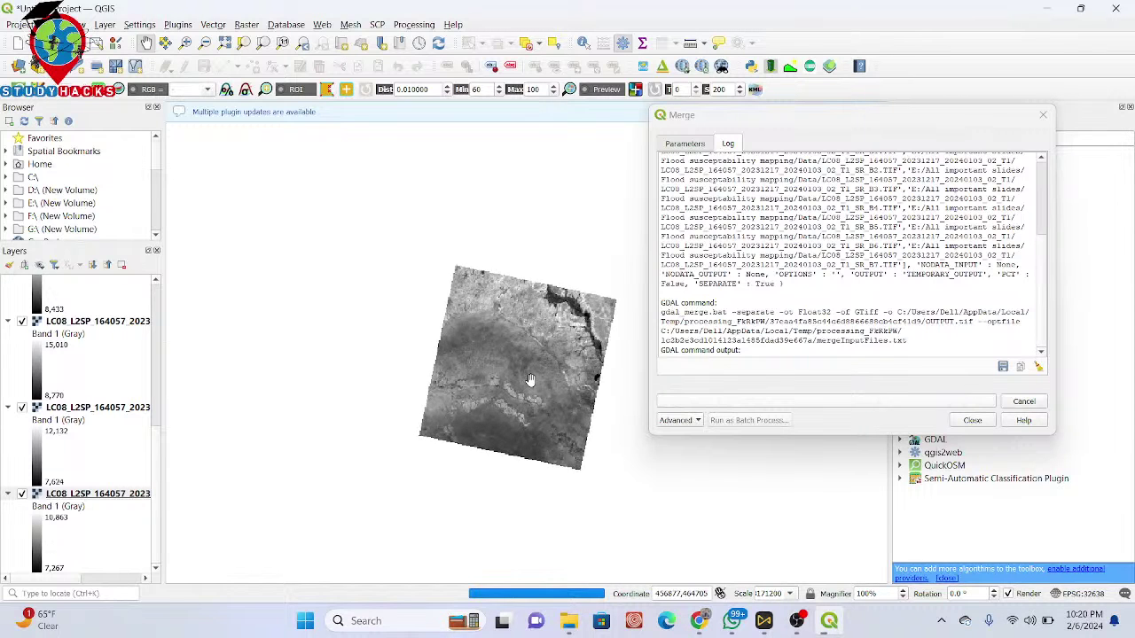
scroll(529, 380, up, 2)
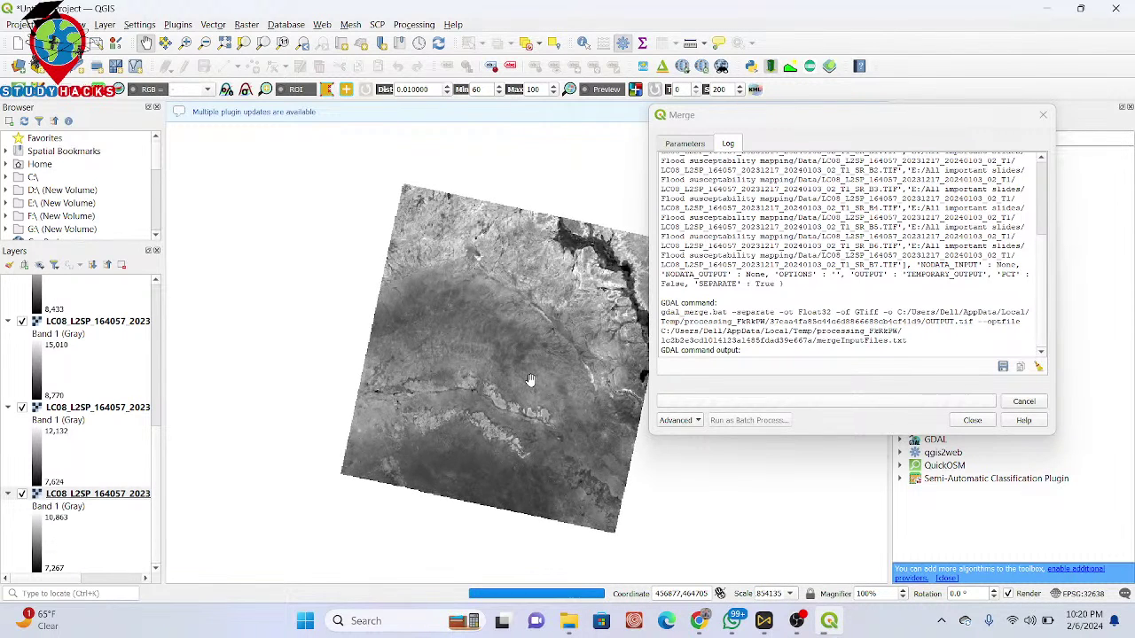
scroll(529, 380, up, 3)
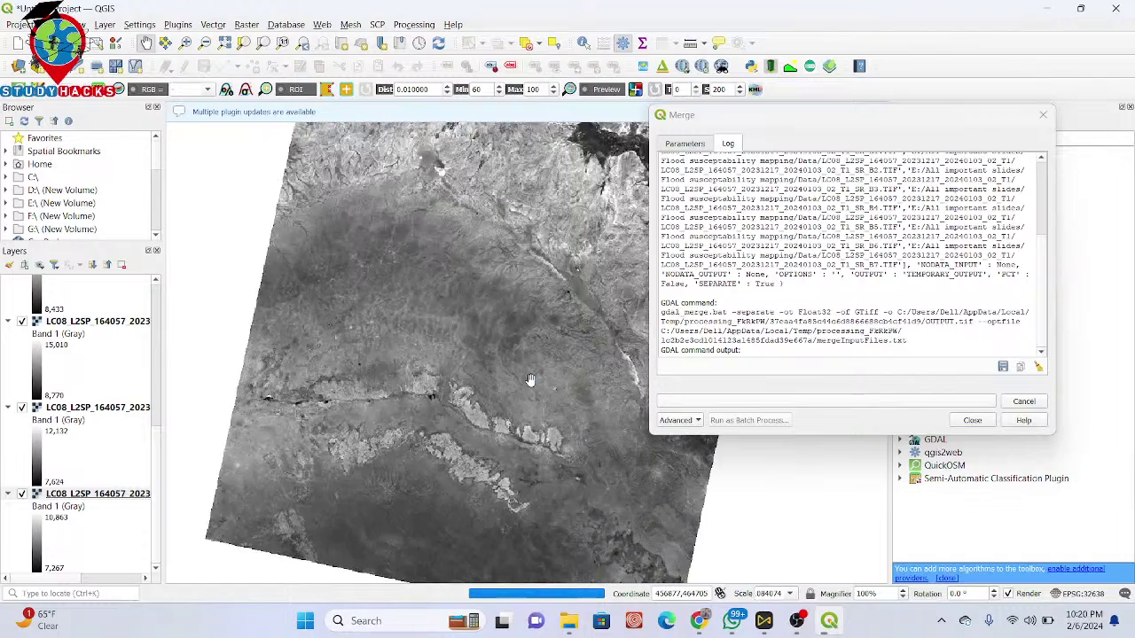
scroll(530, 379, up, 2)
drag(529, 380, 555, 282)
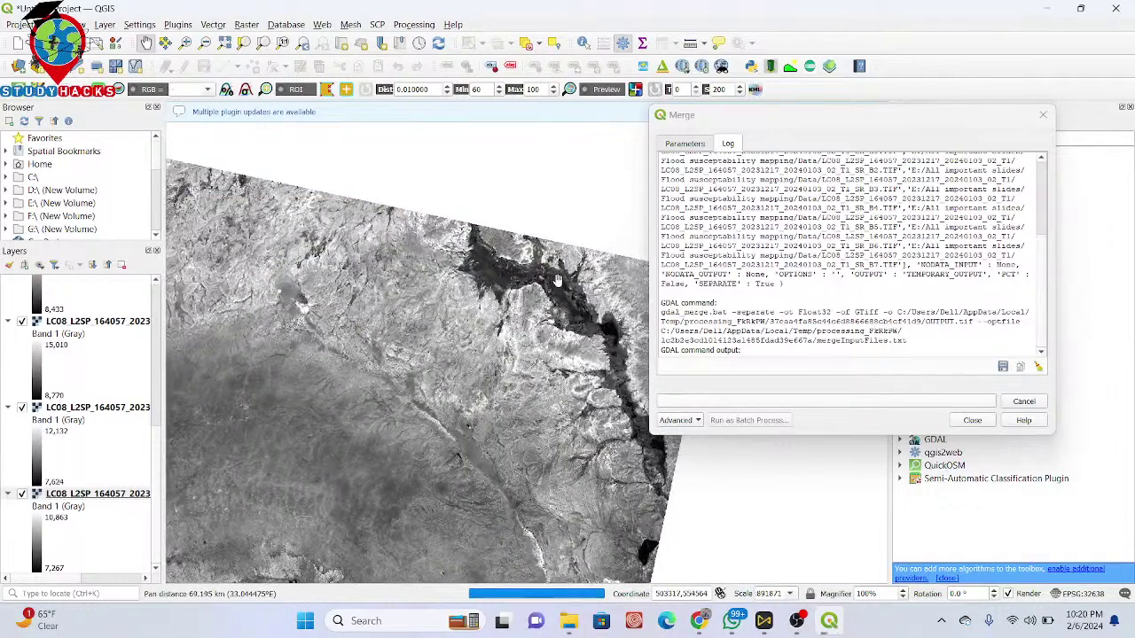
scroll(554, 281, up, 1)
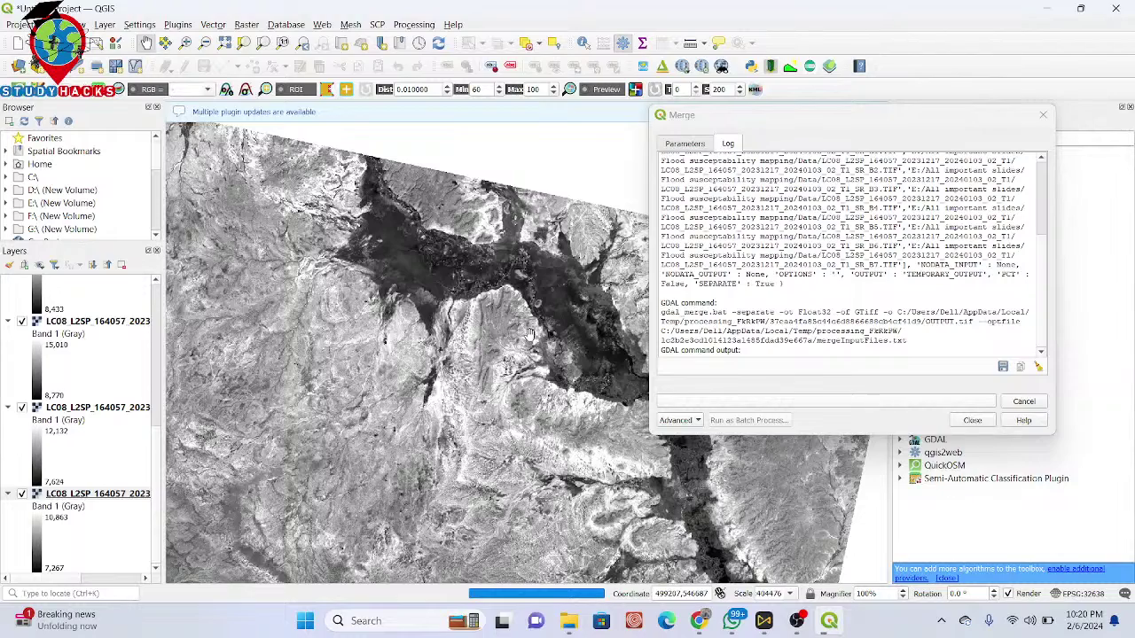
Switch off the visibility of all seven Landsat band layers, from SR_B7 down to SR_B1
drag(496, 451, 613, 153)
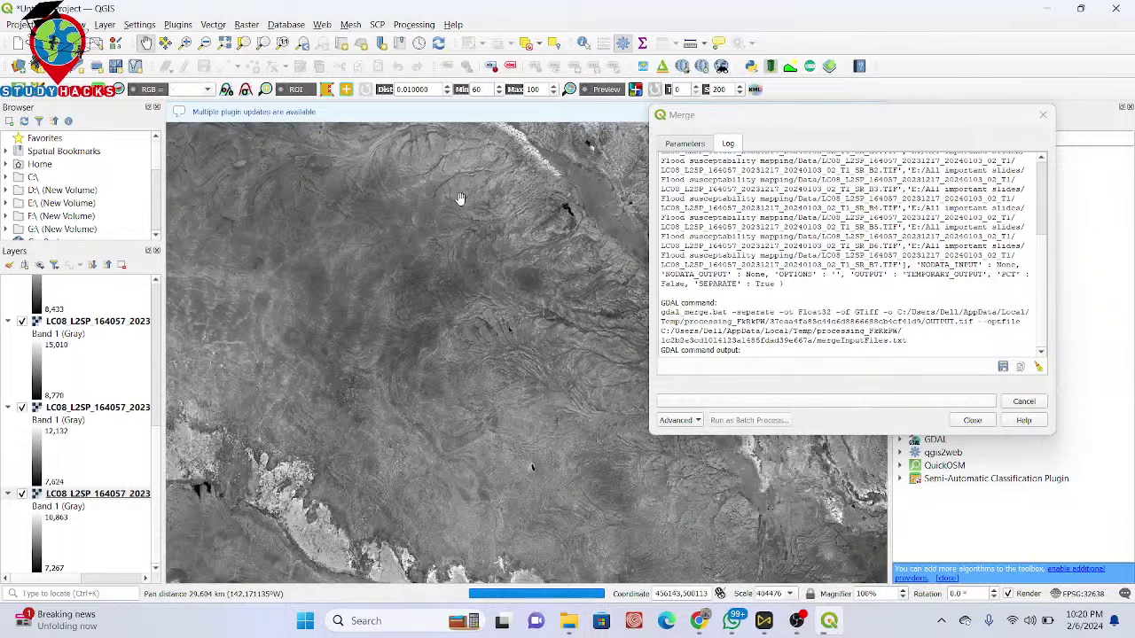
scroll(142, 408, up, 5)
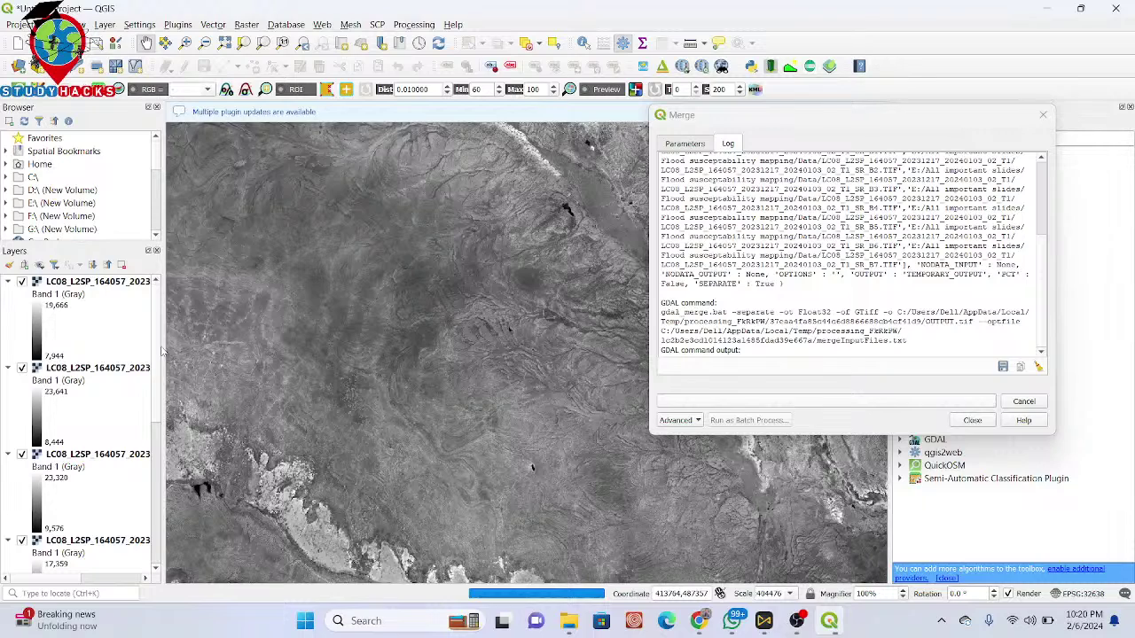
drag(162, 352, 330, 339)
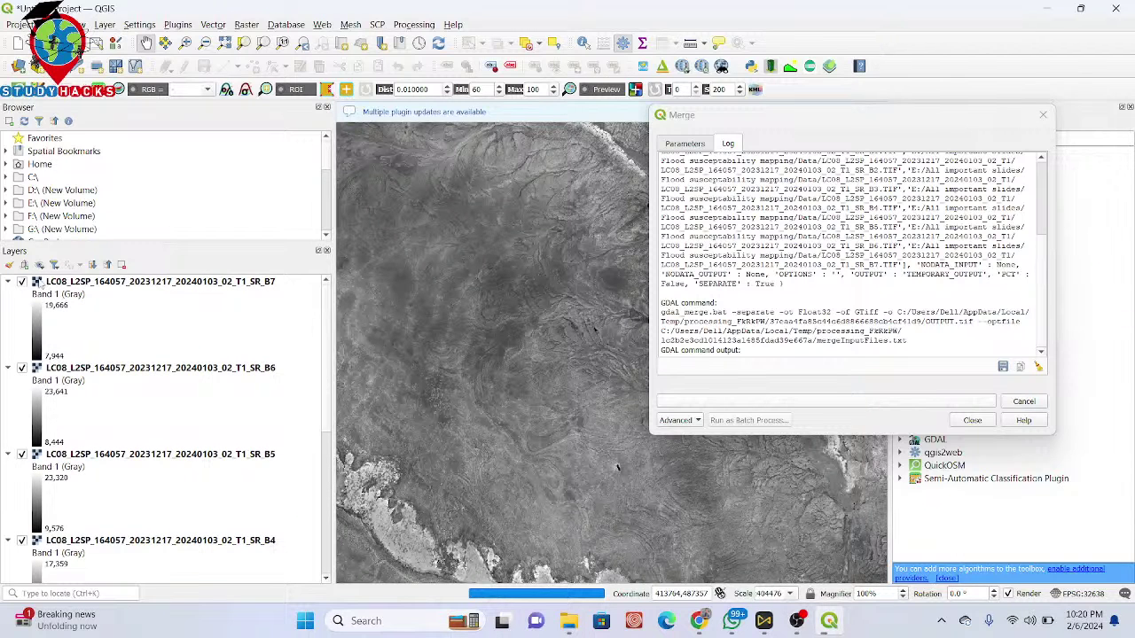
click(22, 282)
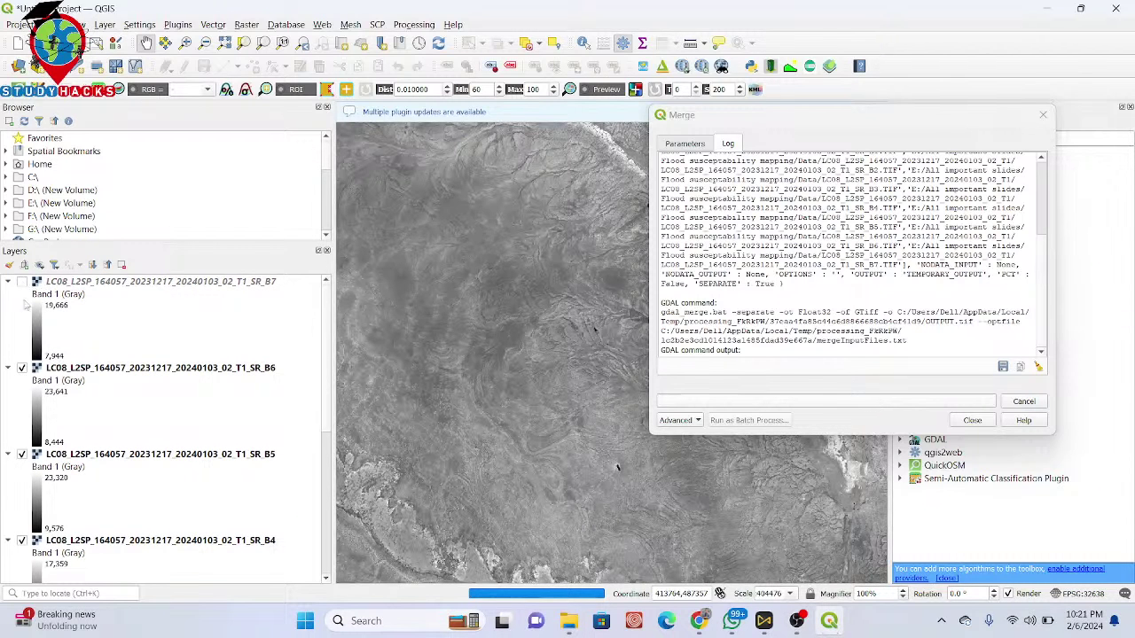
click(22, 369)
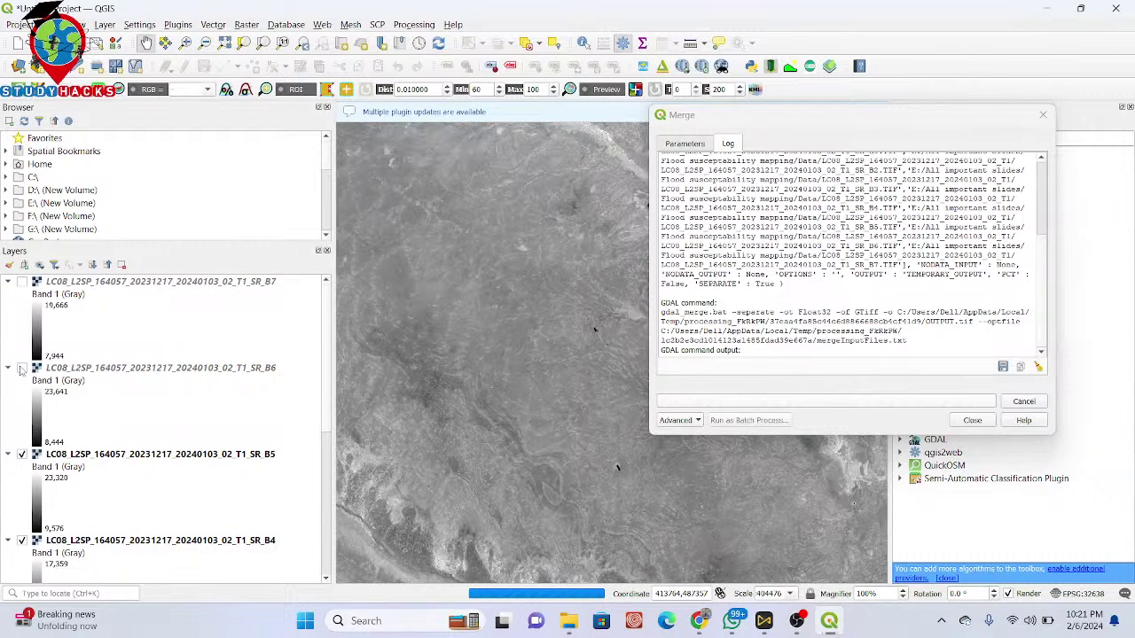
click(22, 454)
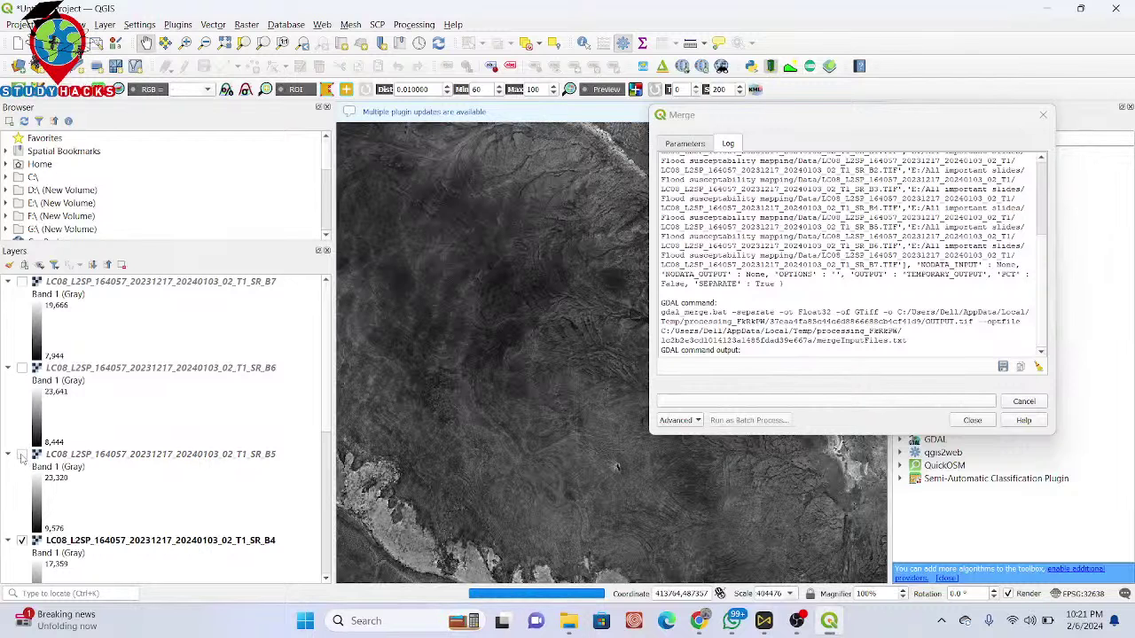
click(21, 541)
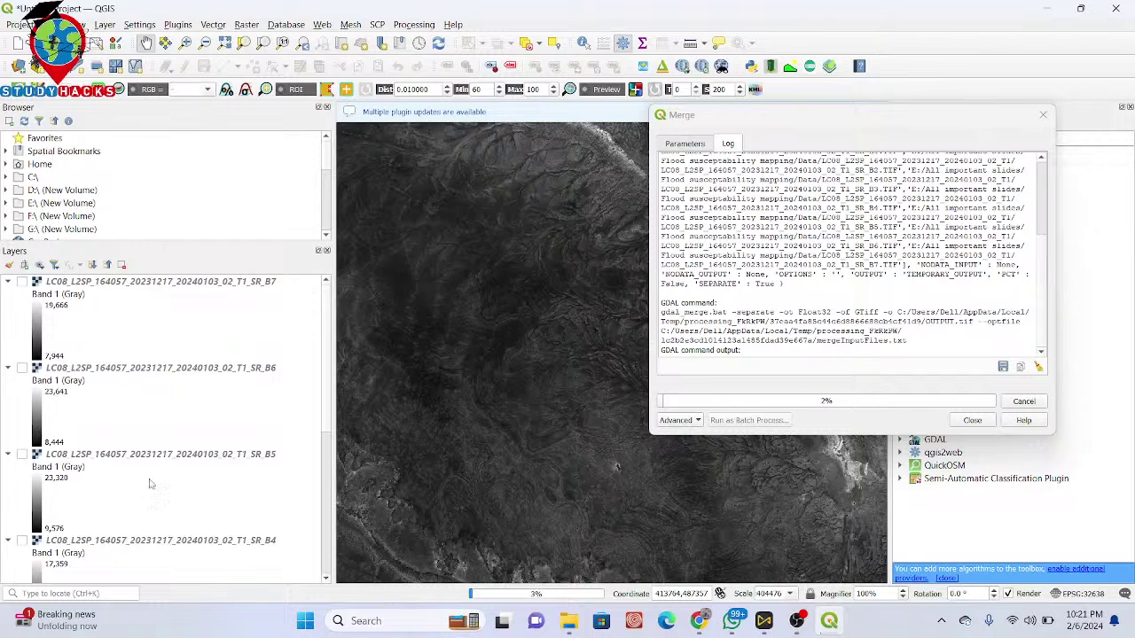
drag(326, 414, 329, 487)
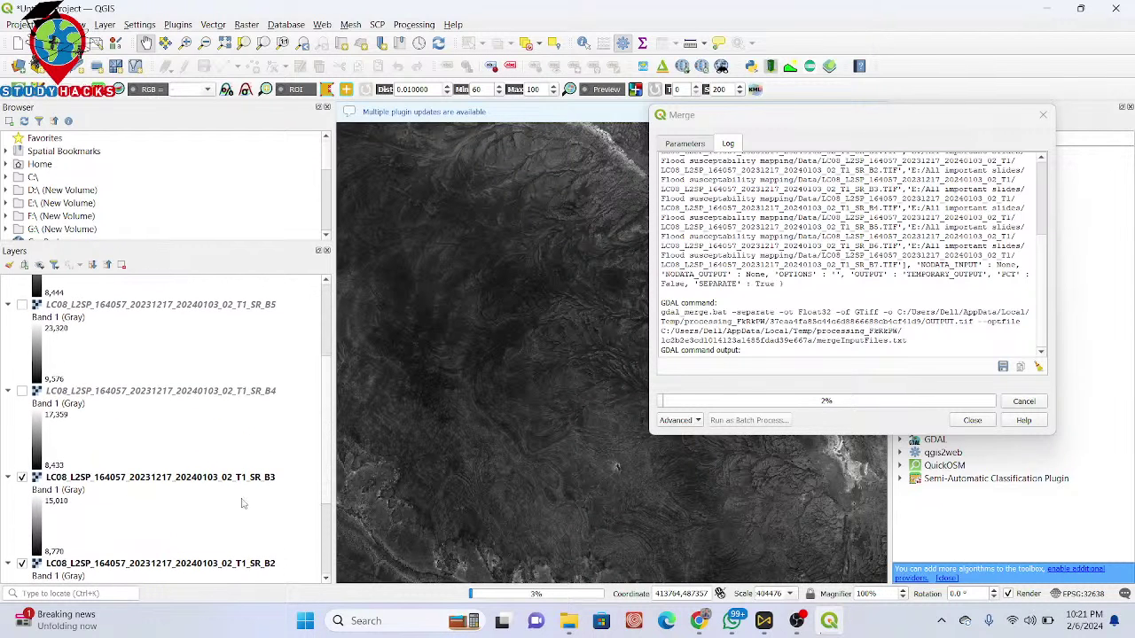
click(22, 479)
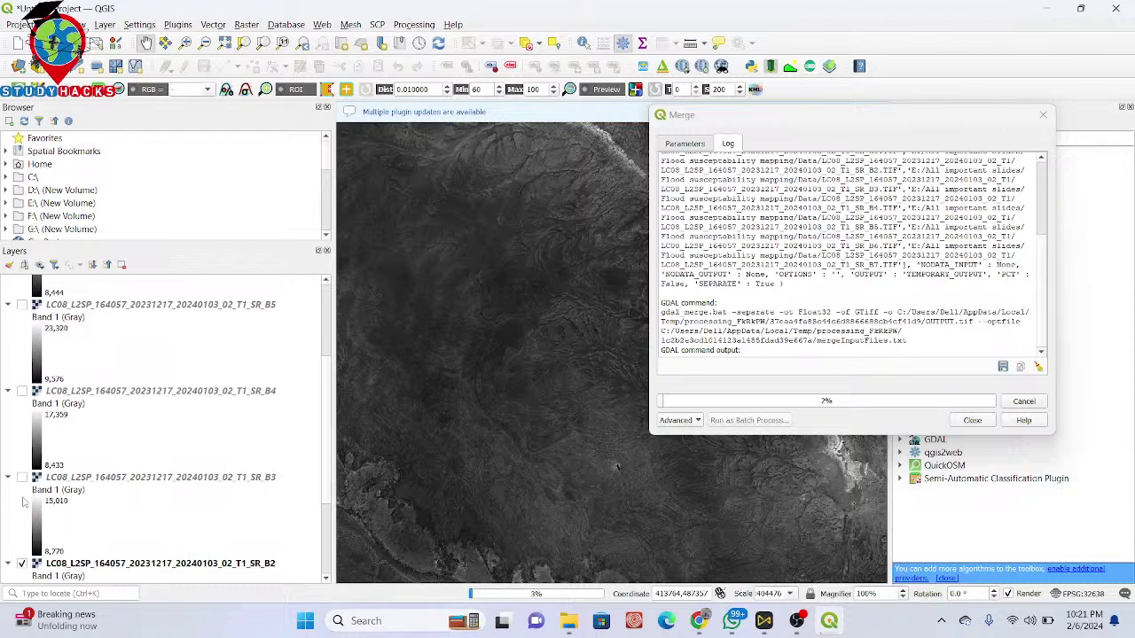
click(23, 566)
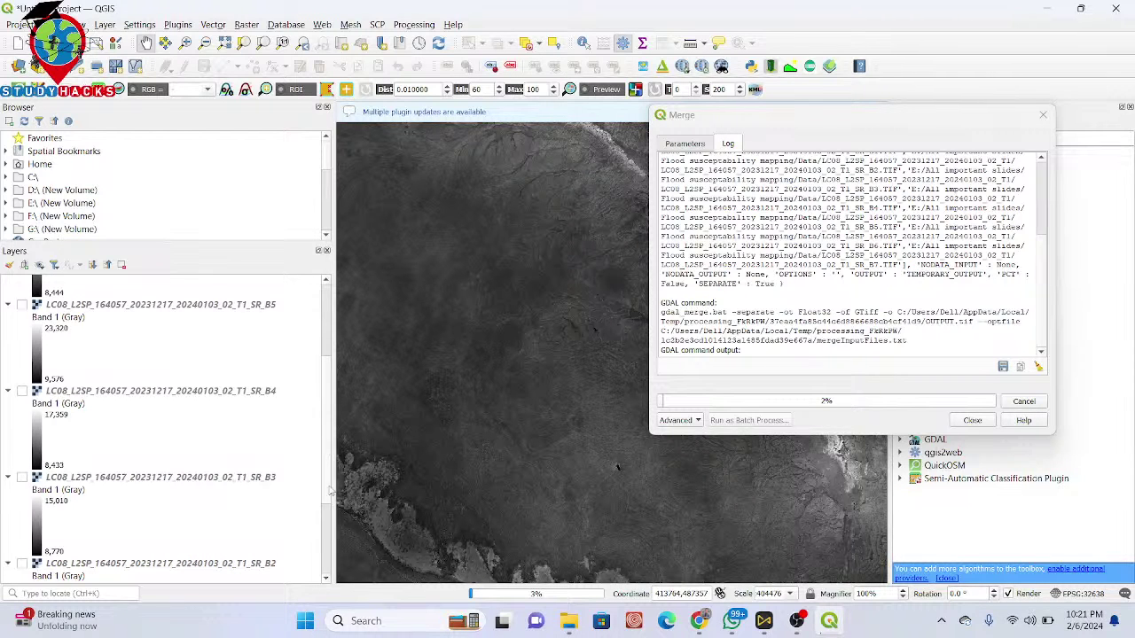
scroll(326, 447, down, 3)
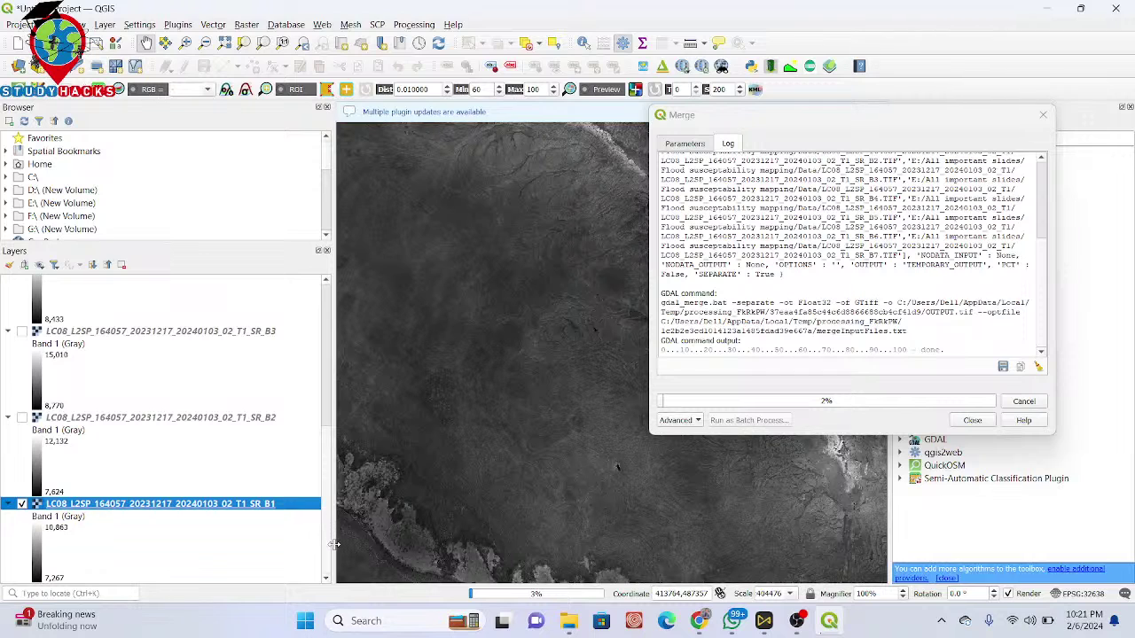
click(22, 504)
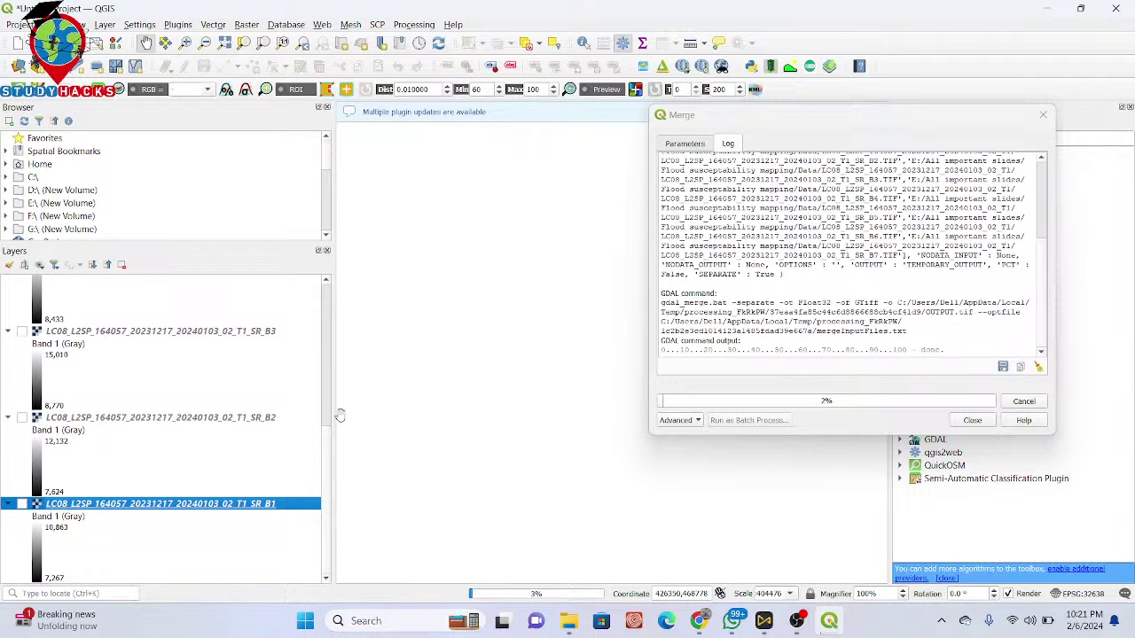
drag(333, 409, 255, 409)
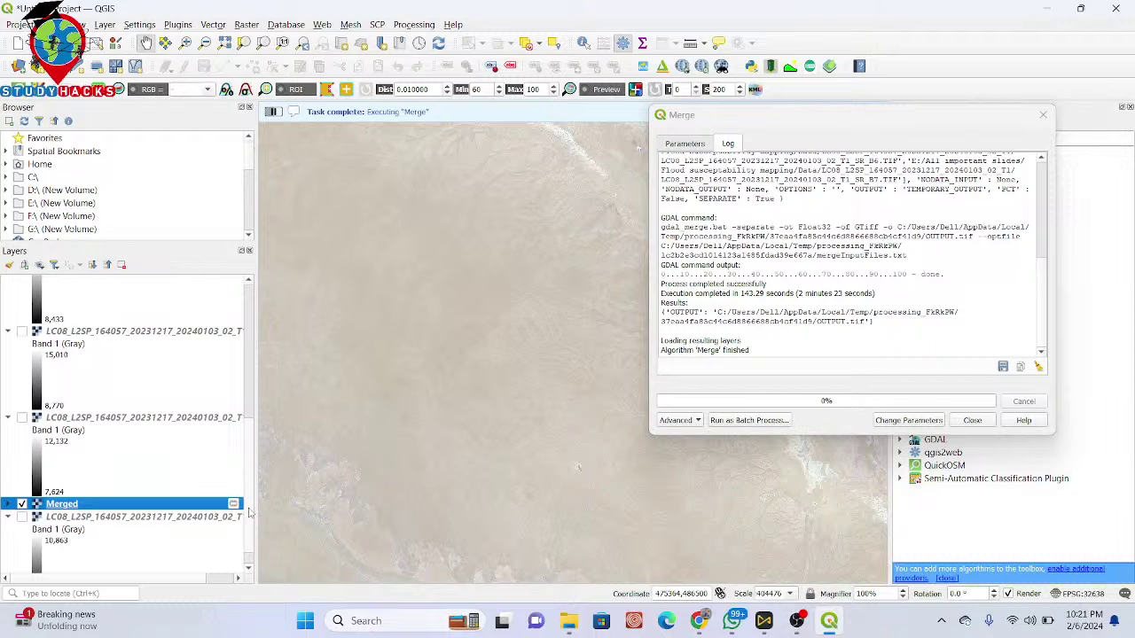
Zoom the map to the extent of the Merged layer and close the Merge dialog
scroll(249, 512, down, 1)
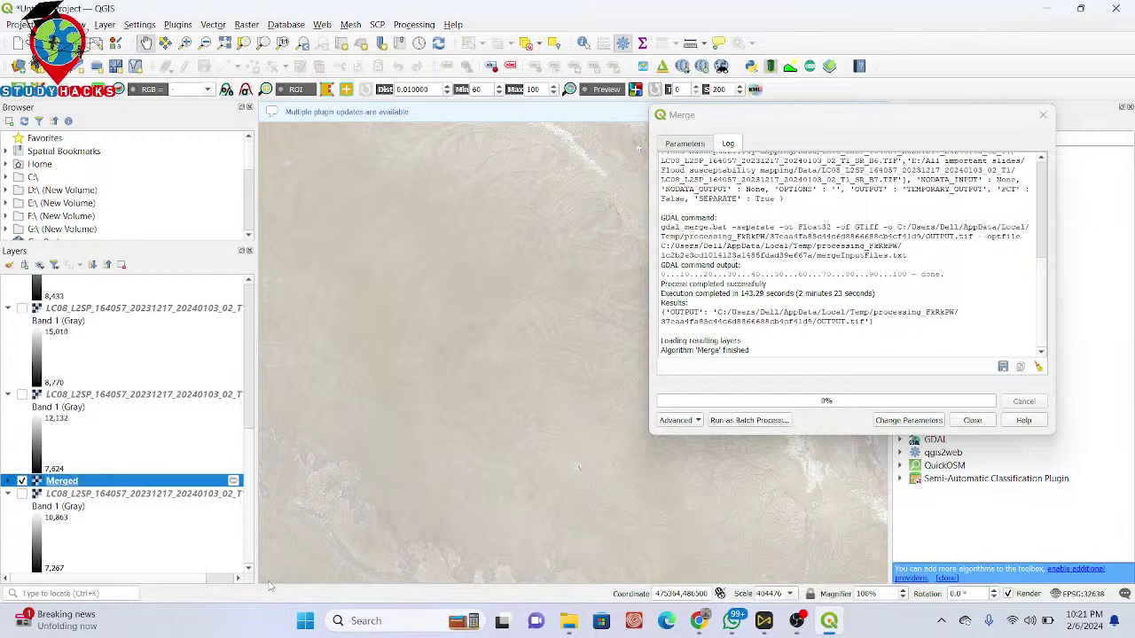
right_click(70, 483)
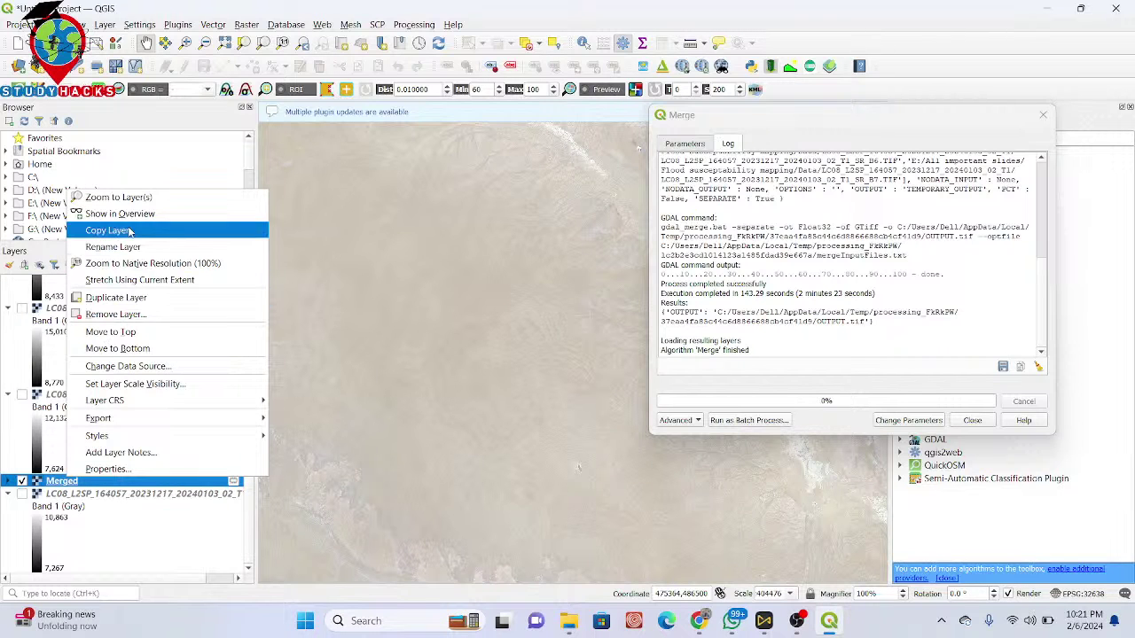
click(119, 197)
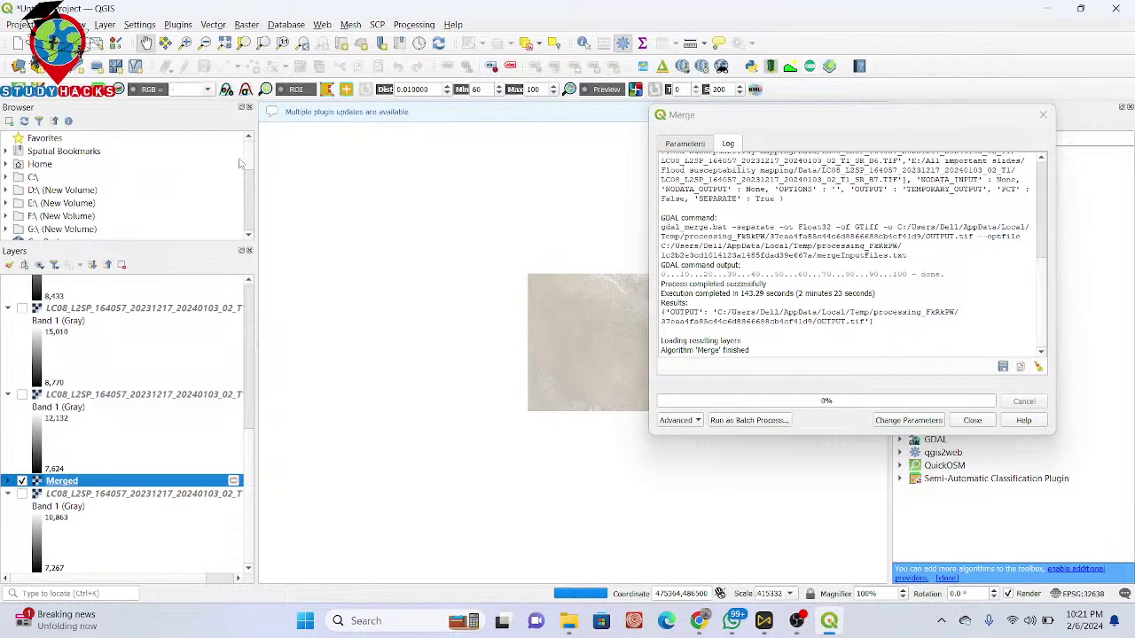
click(1043, 114)
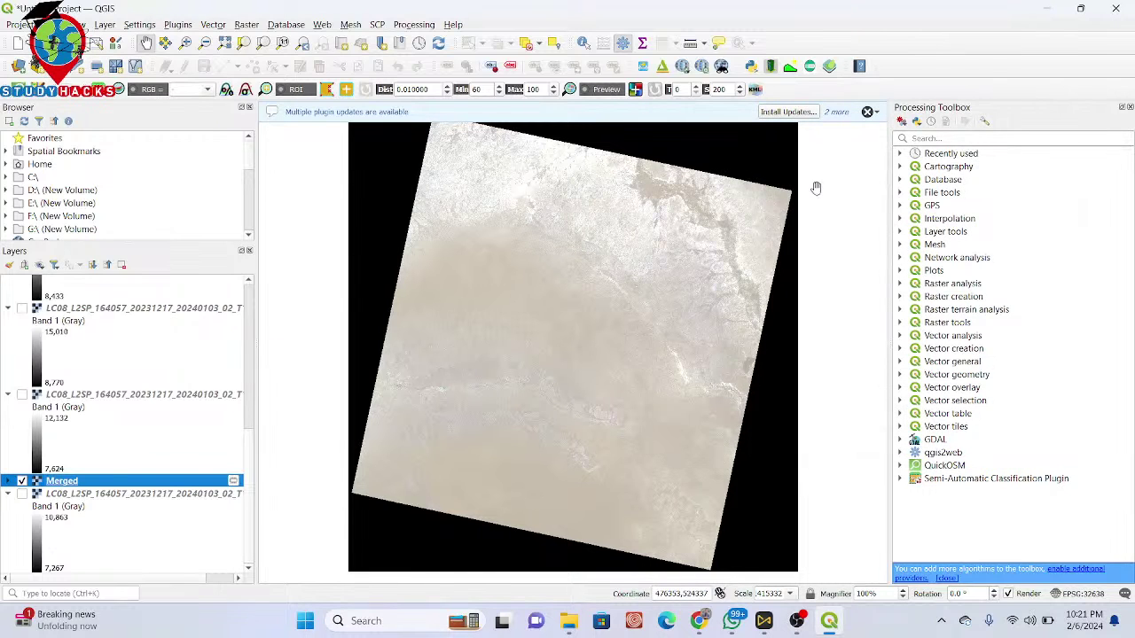
scroll(645, 256, up, 3)
click(645, 256)
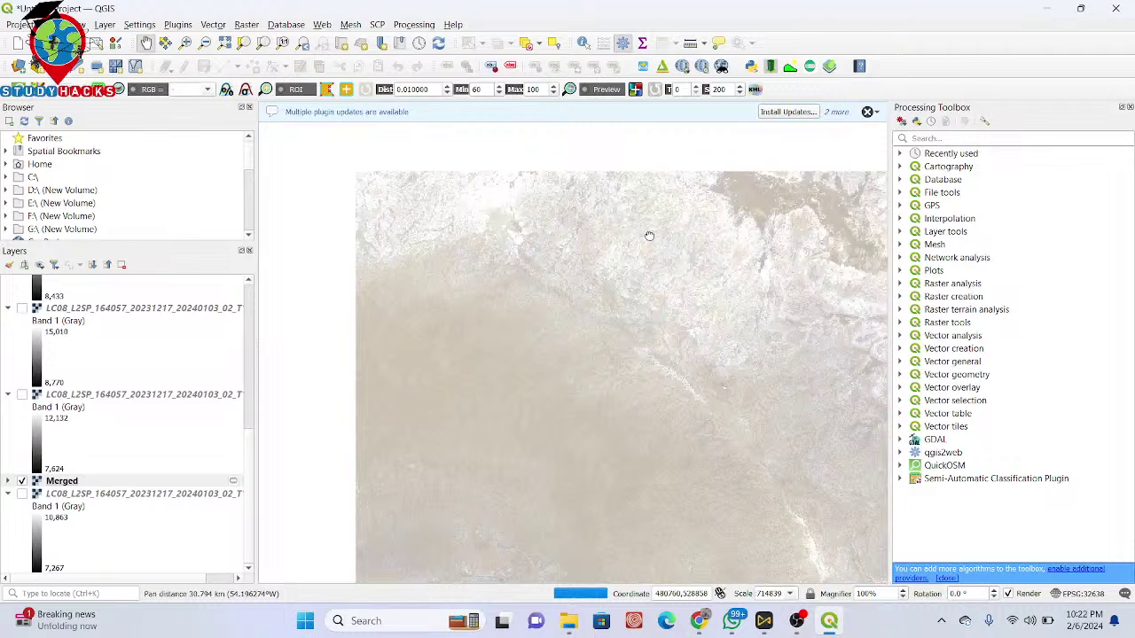
drag(649, 236, 660, 249)
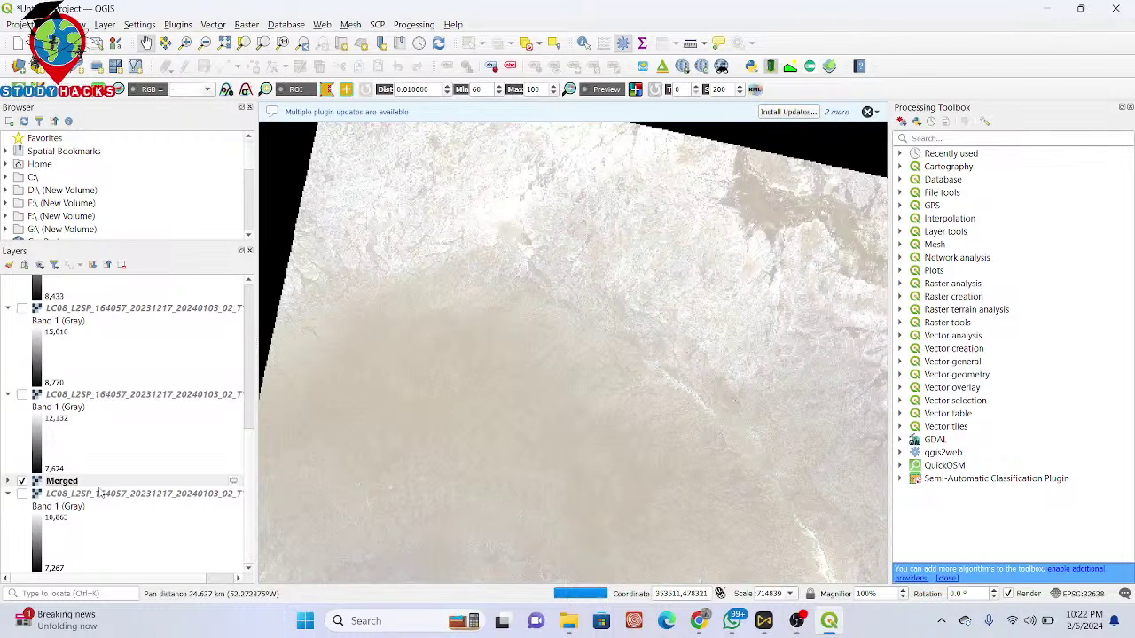
Render the Merged layer with Band 4 as red, Band 3 as green and Band 2 as blue, and inspect its northeastern area
right_click(100, 482)
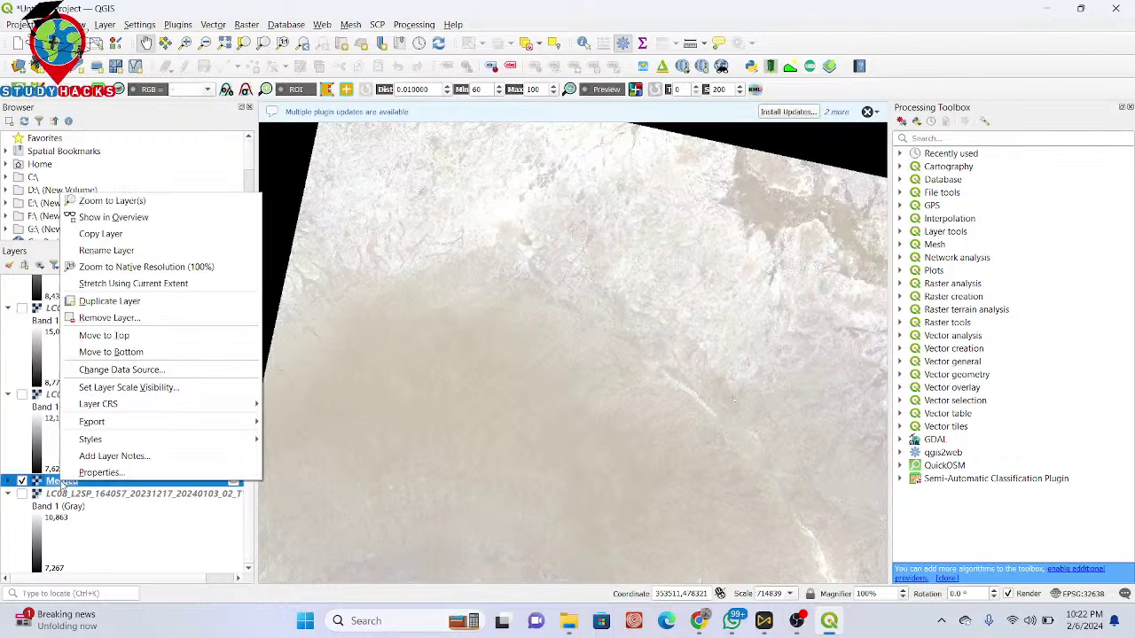
click(112, 472)
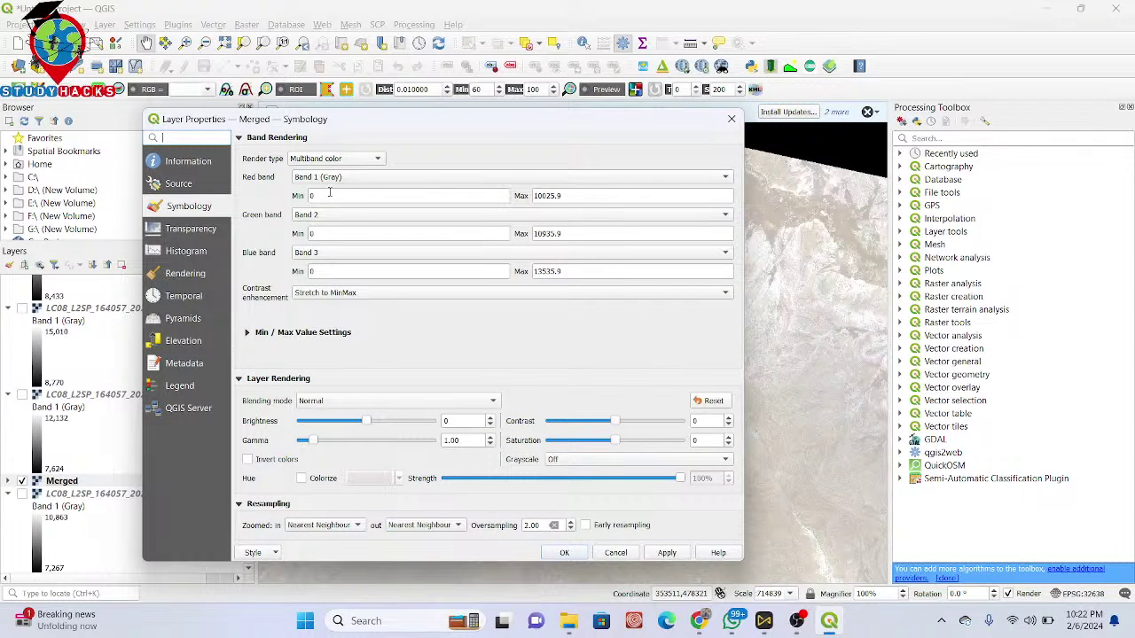
click(331, 181)
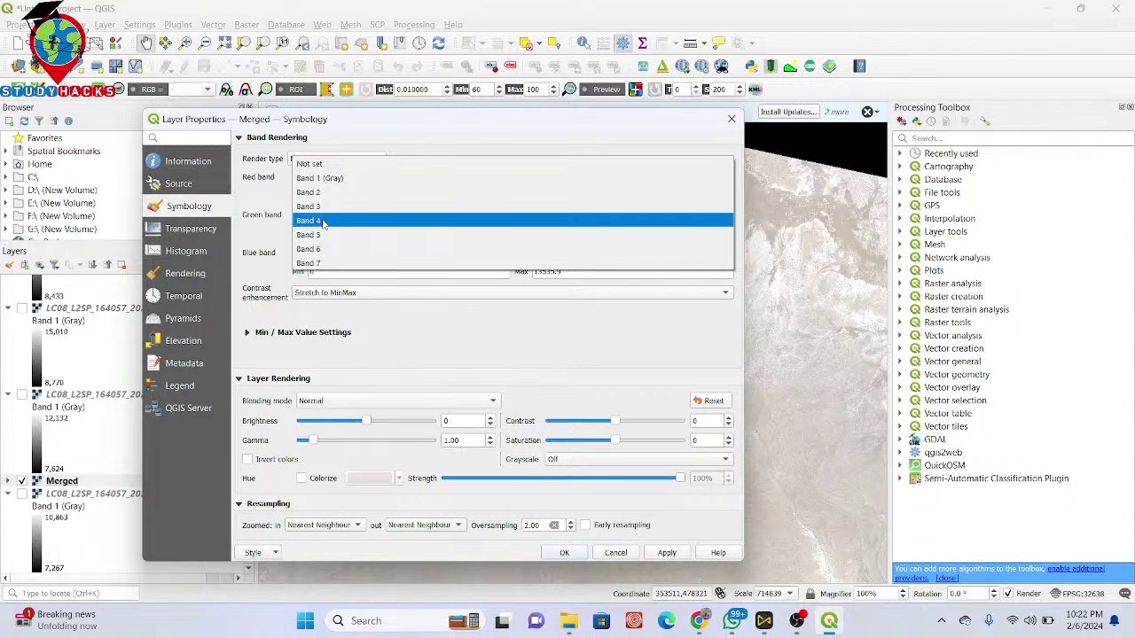
click(324, 222)
click(331, 218)
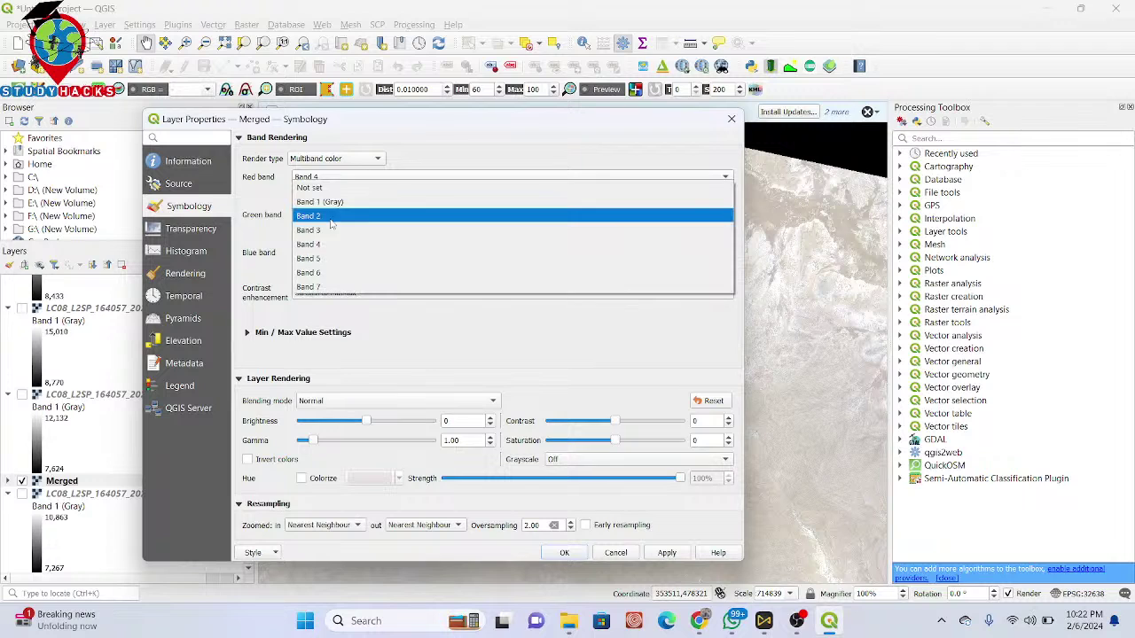
click(321, 231)
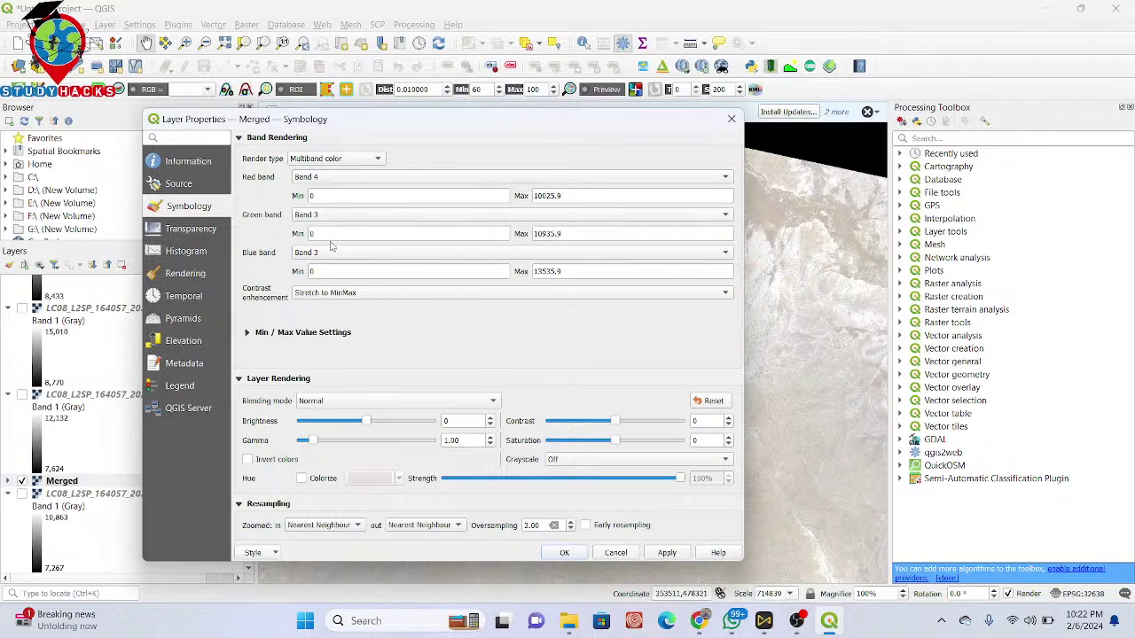
click(330, 257)
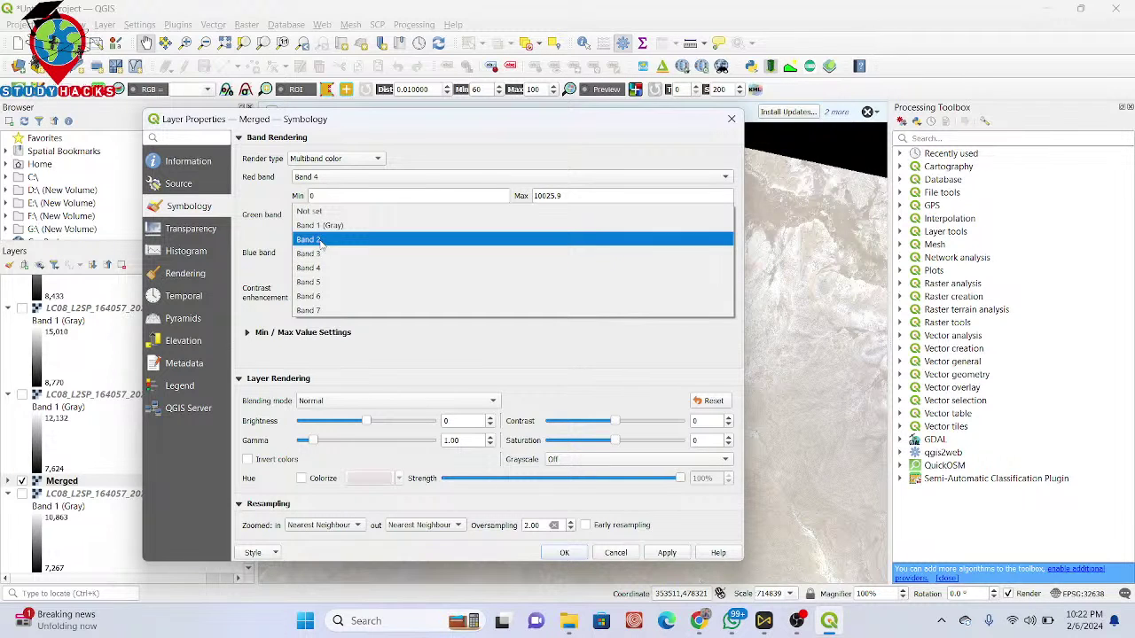
click(320, 240)
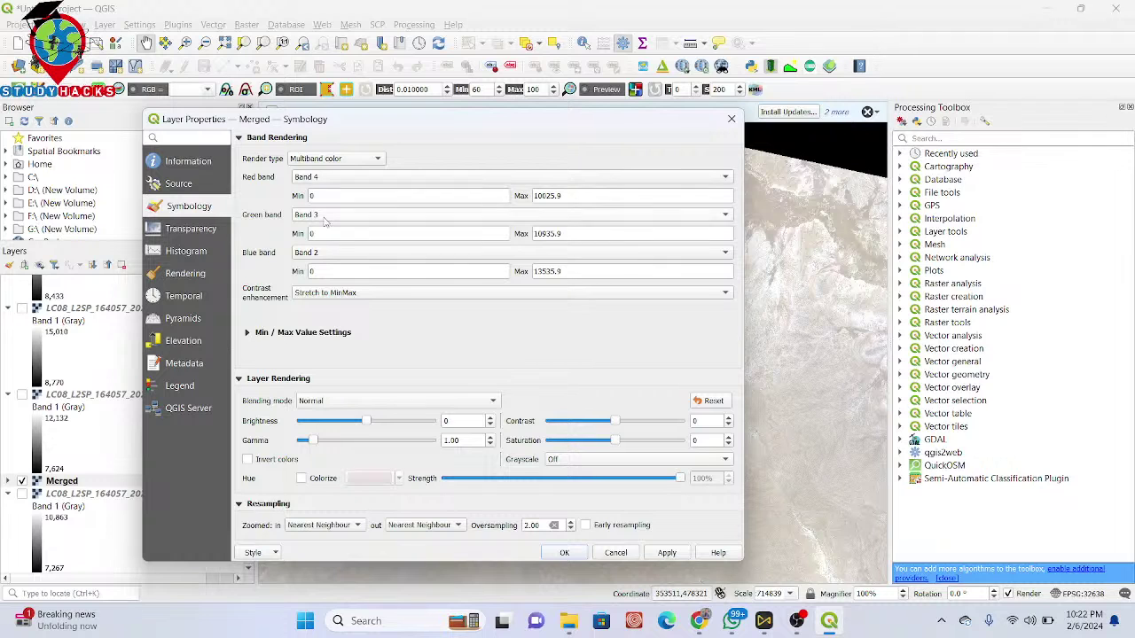
click(666, 553)
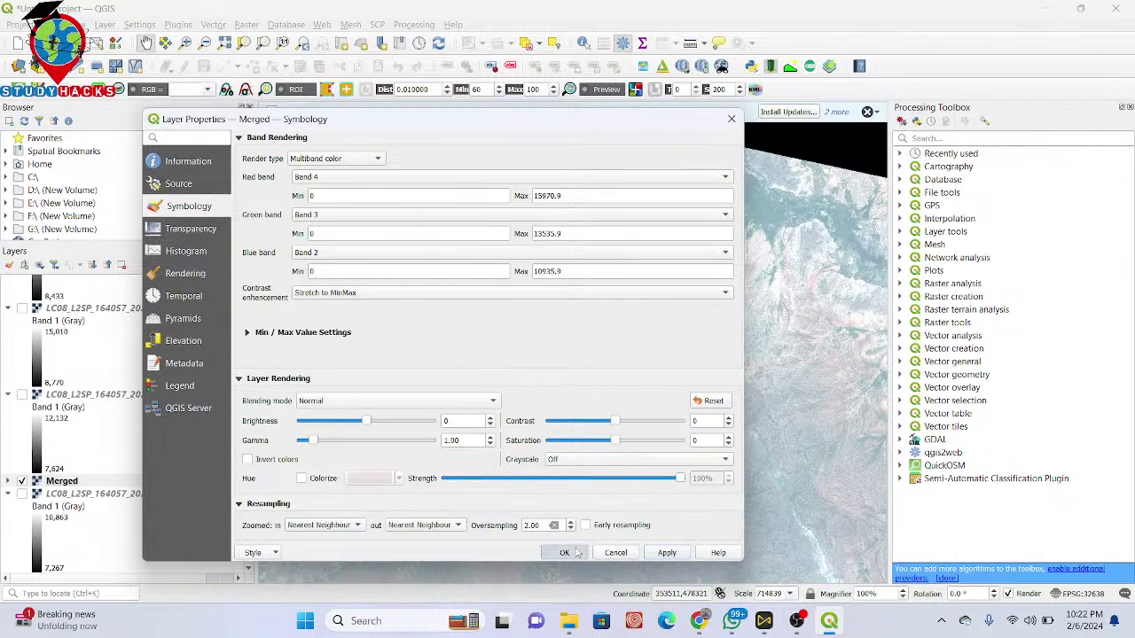
click(564, 553)
drag(689, 481, 730, 367)
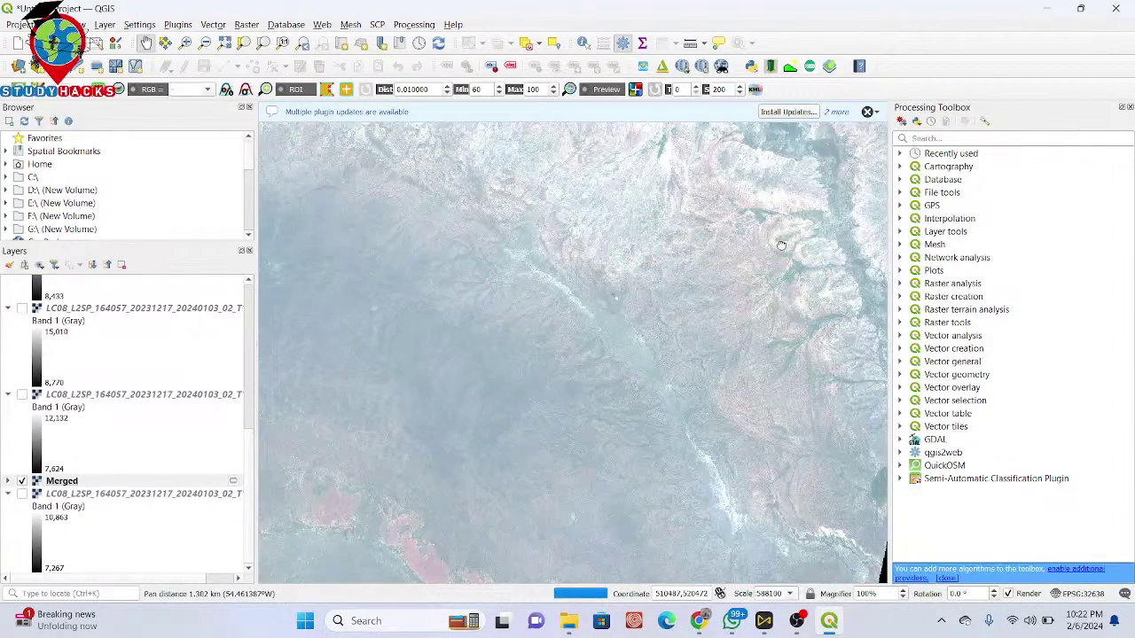
drag(783, 236, 741, 390)
scroll(741, 390, up, 2)
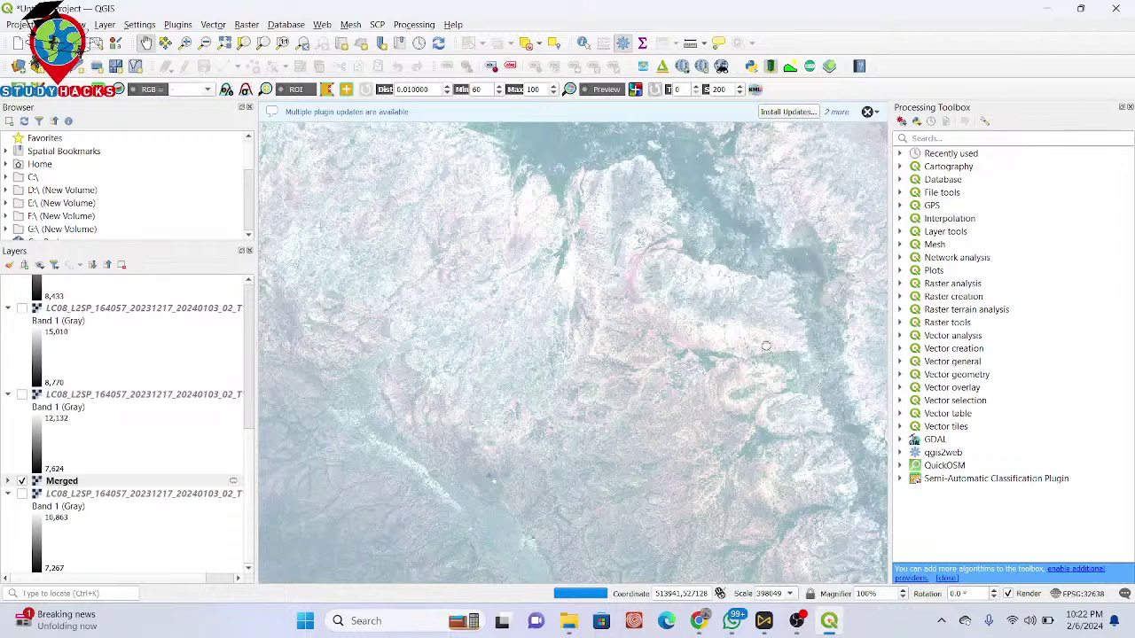
drag(766, 345, 778, 405)
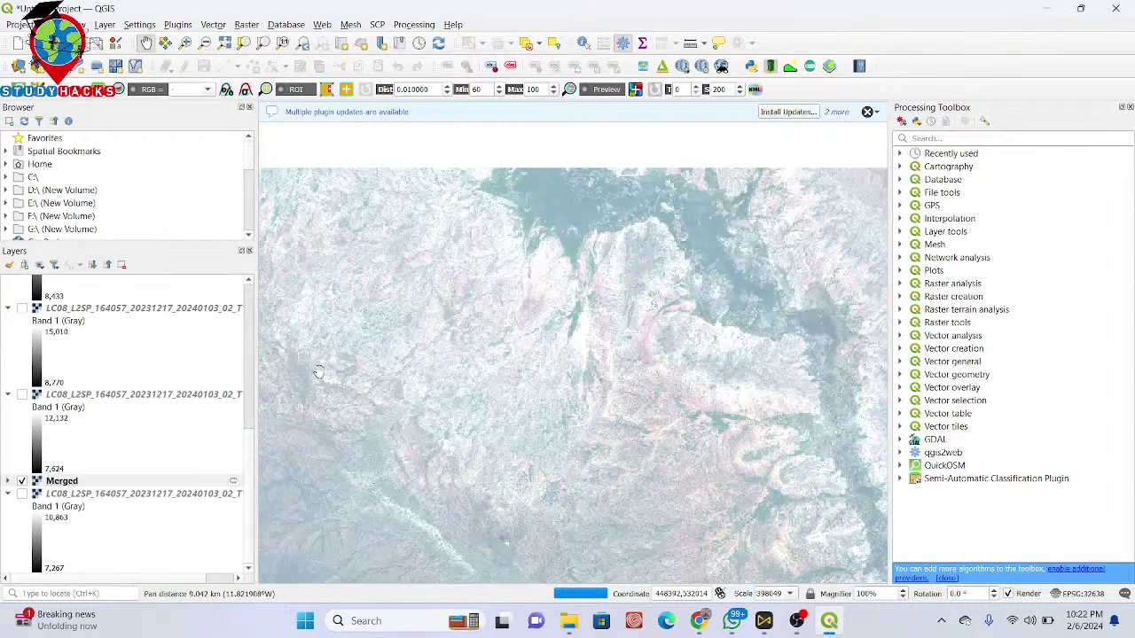
Change the Merged layer's band combination to Band 5 as red, Band 4 as green and Band 2 as blue, and inspect the northeastern water area
right_click(60, 486)
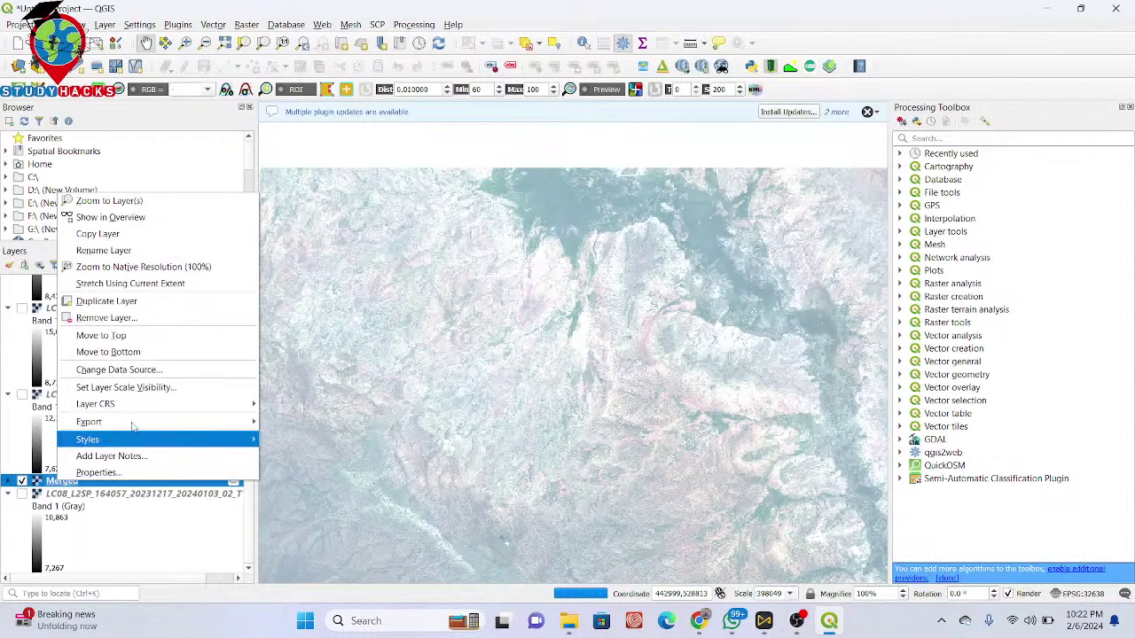
click(129, 473)
click(400, 176)
click(359, 197)
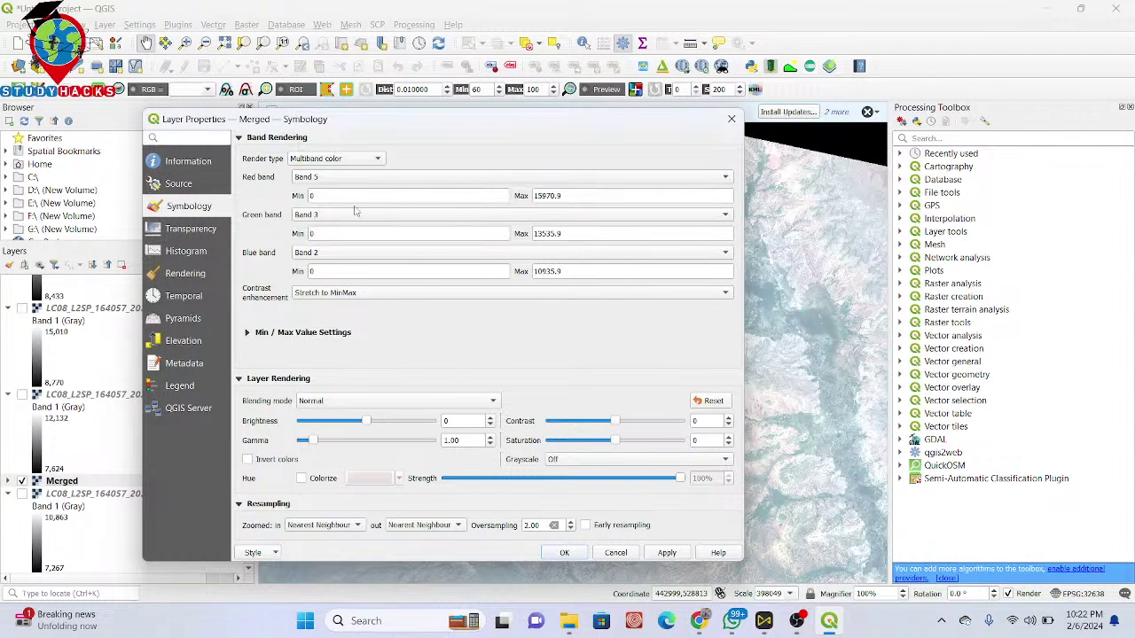
click(358, 214)
click(334, 231)
click(337, 253)
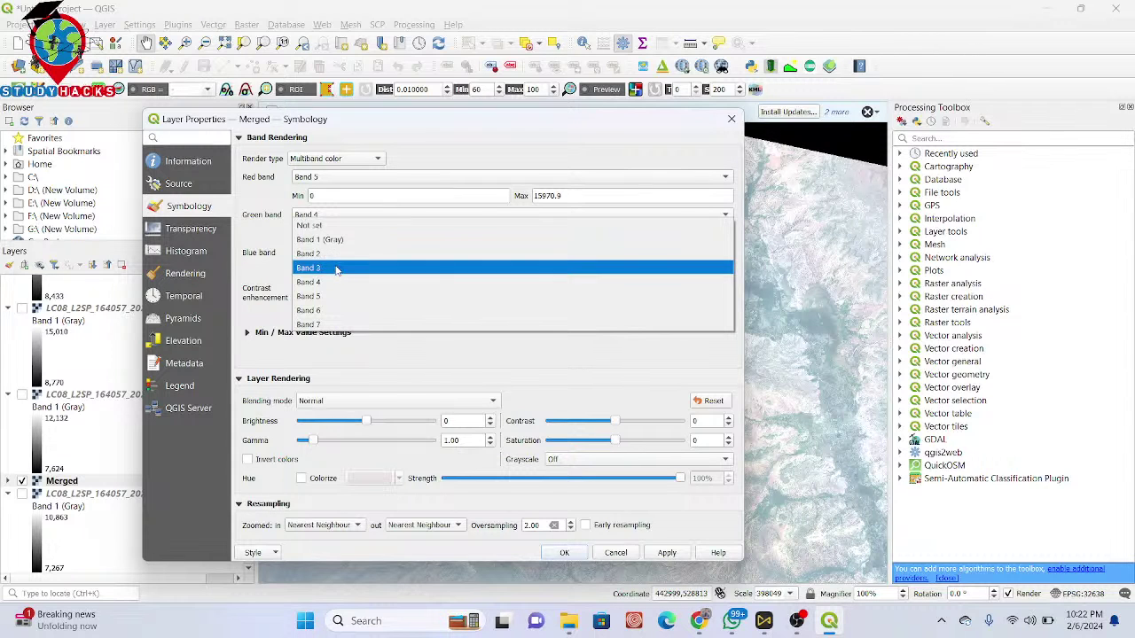
click(336, 254)
click(679, 552)
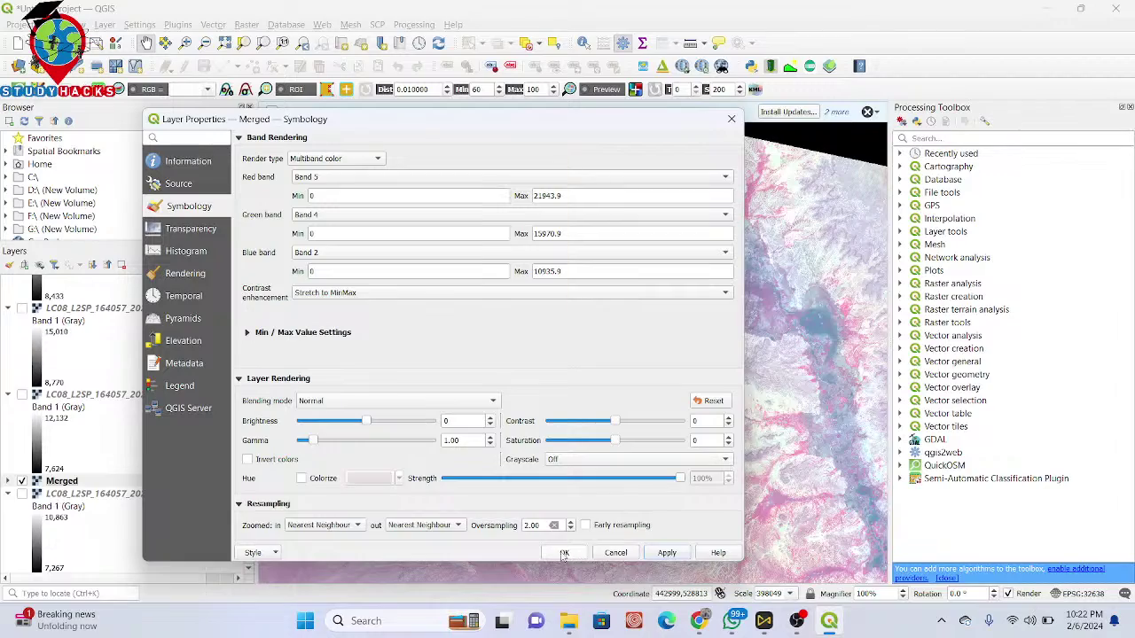
click(564, 553)
drag(644, 456, 620, 461)
drag(621, 310, 531, 262)
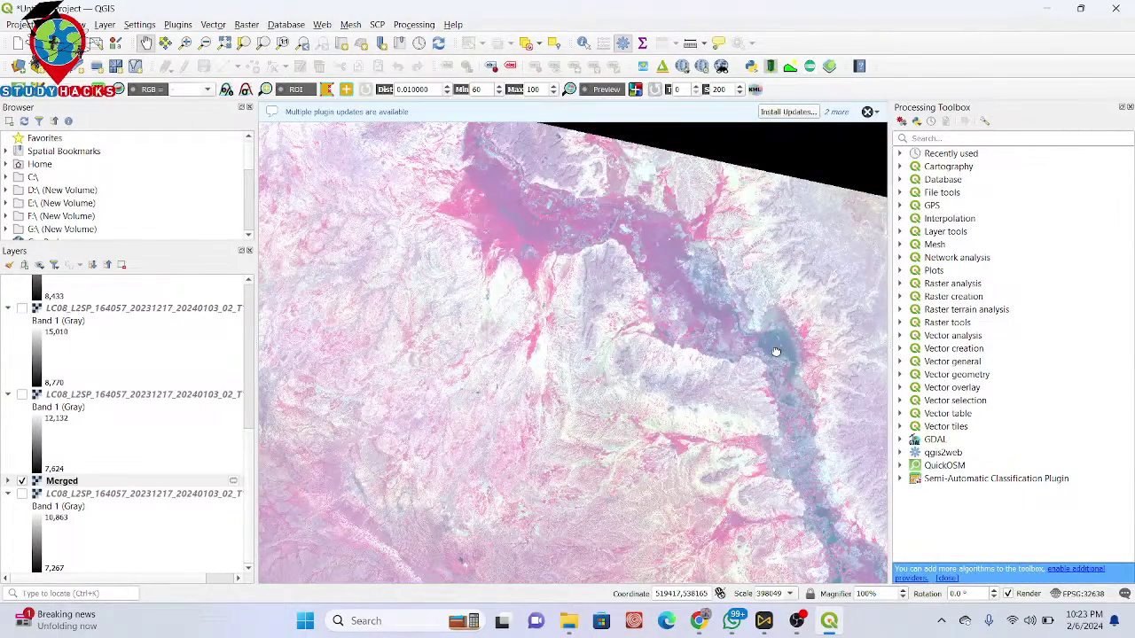
Inspect the pale green patches in the central part of the Merged layer's false colour composite and review the layer list
scroll(776, 352, up, 2)
drag(693, 346, 570, 245)
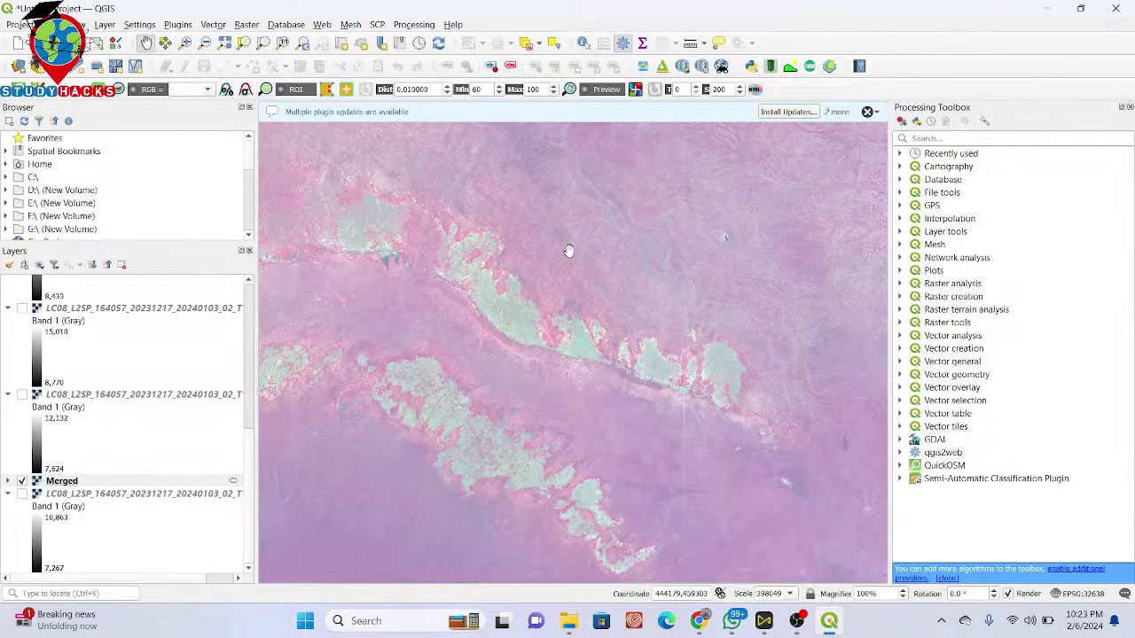
scroll(569, 251, down, 1)
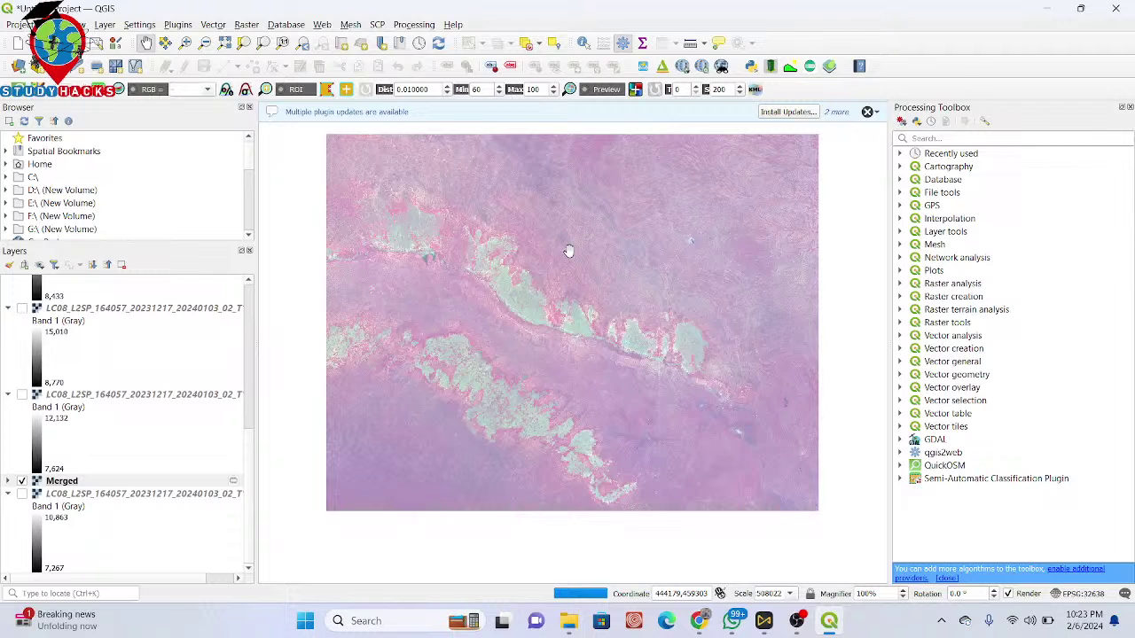
scroll(569, 250, up, 1)
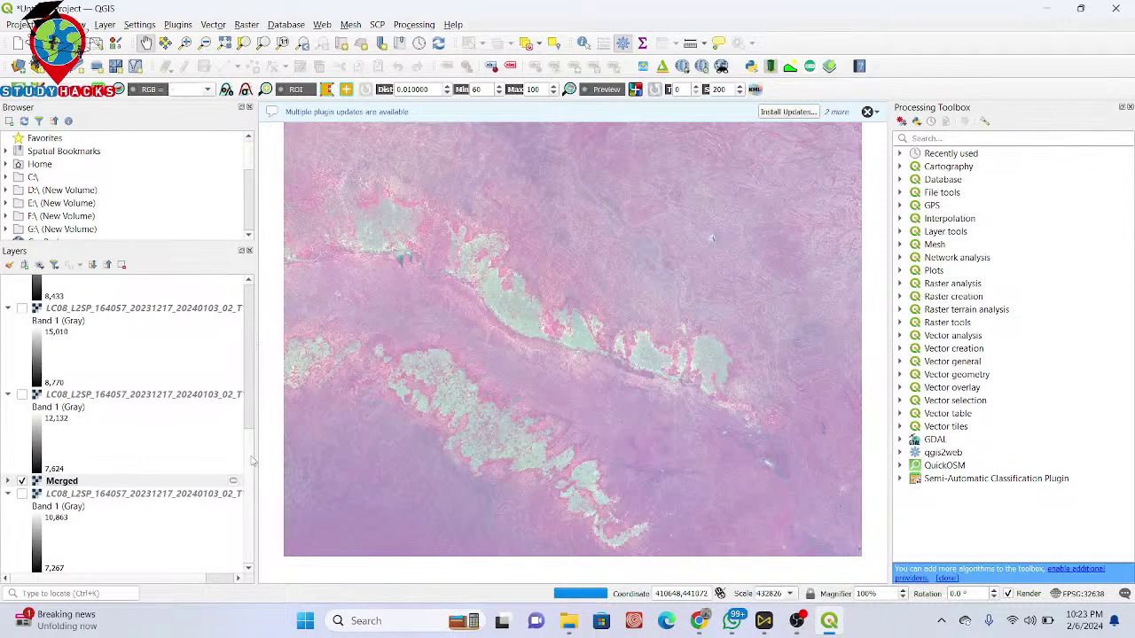
scroll(253, 311, down, 5)
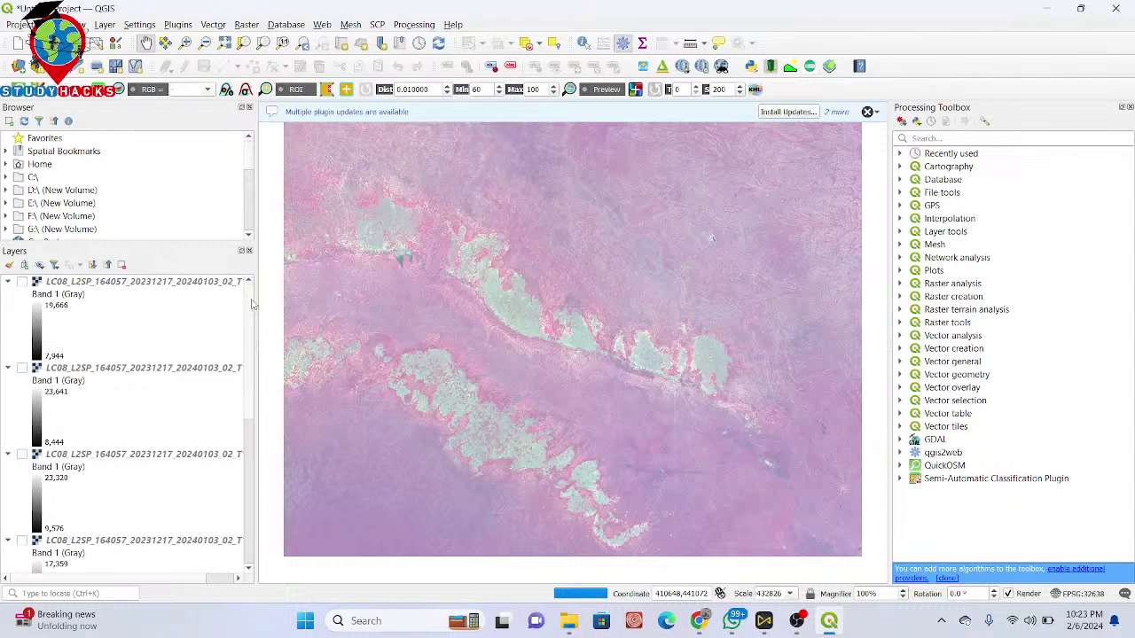
Review the raster Merge tool's input layer list and separate-band option, and close the tool without running it
click(248, 25)
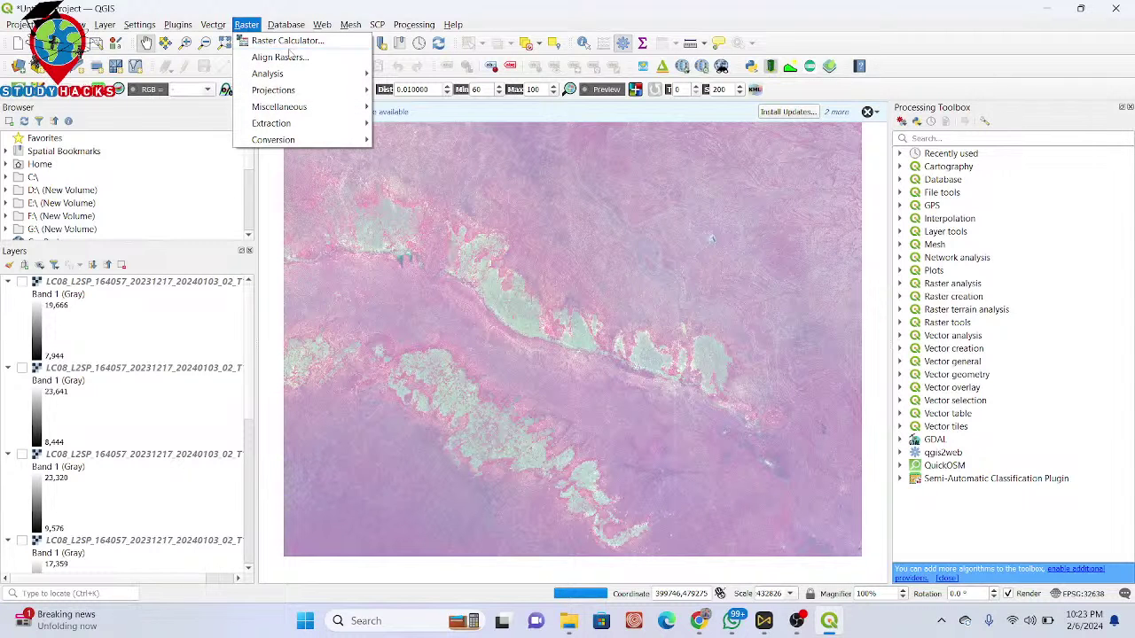
mouse_move(339, 109)
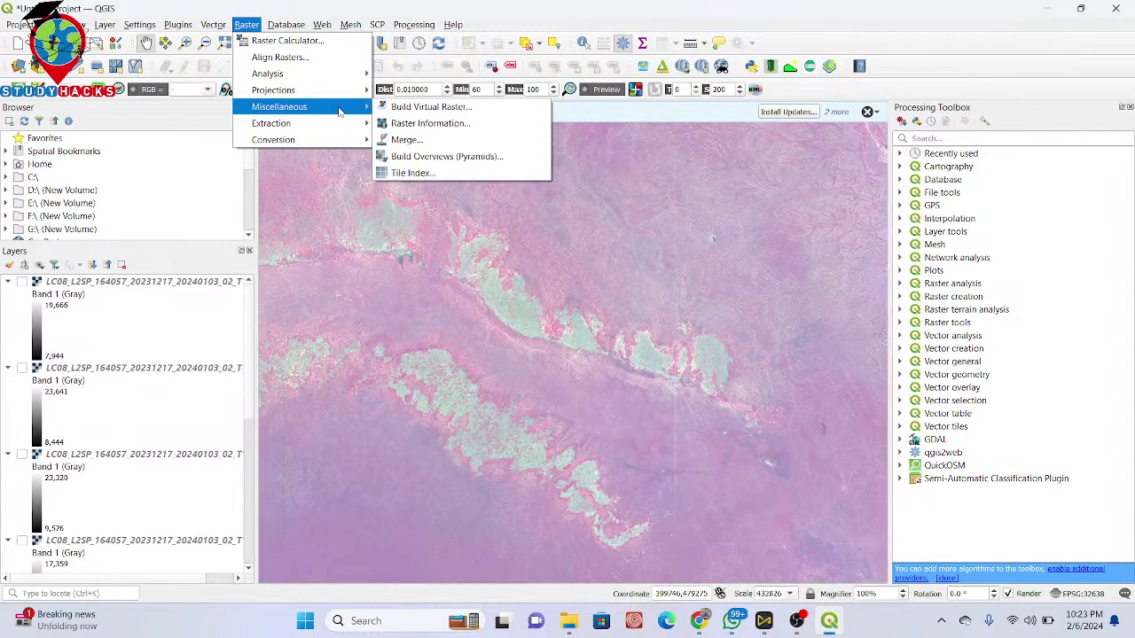
click(403, 141)
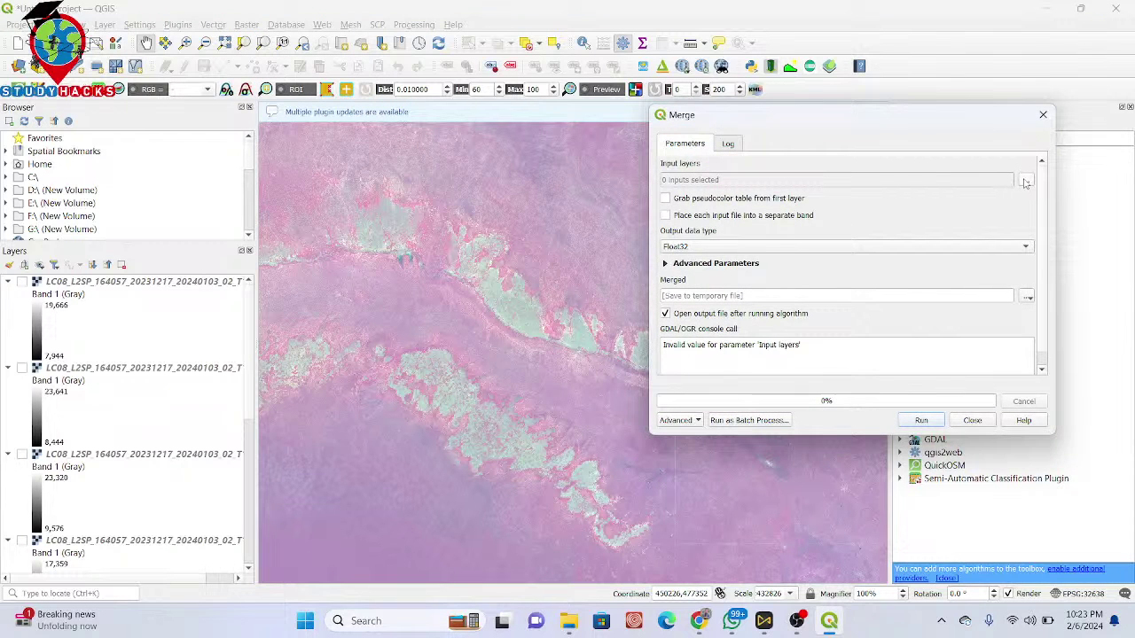
click(1025, 180)
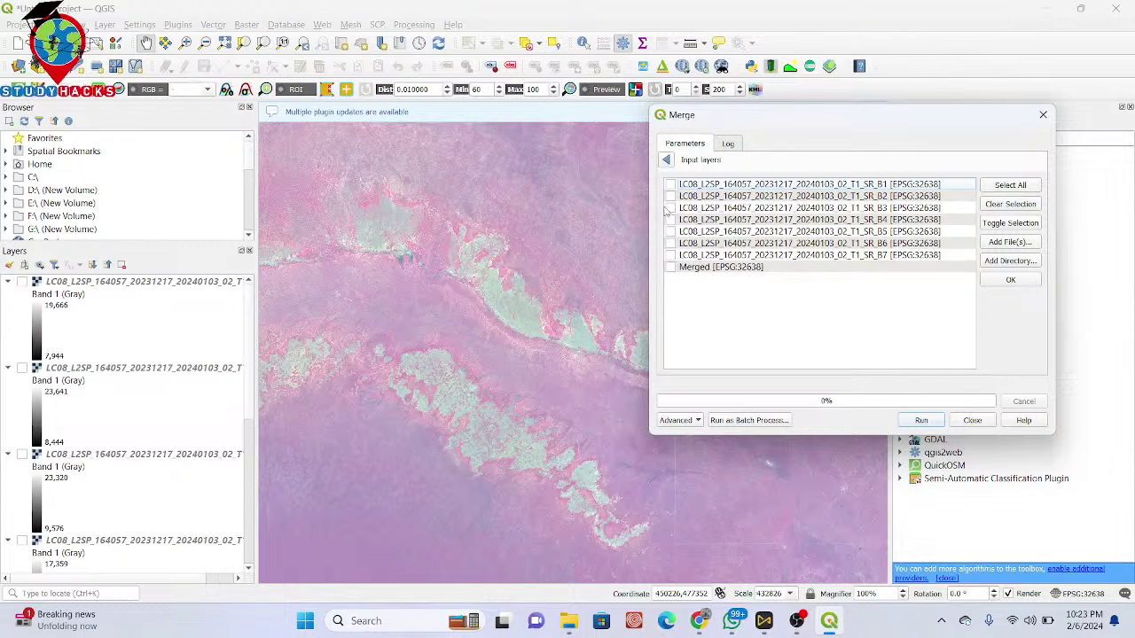
click(1011, 281)
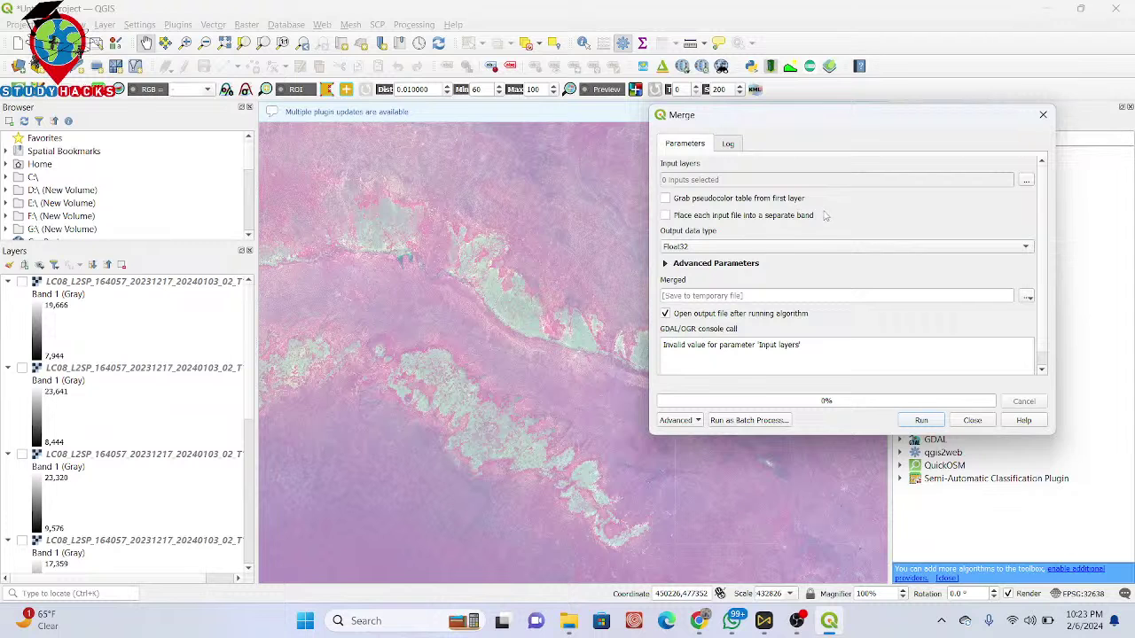
click(973, 421)
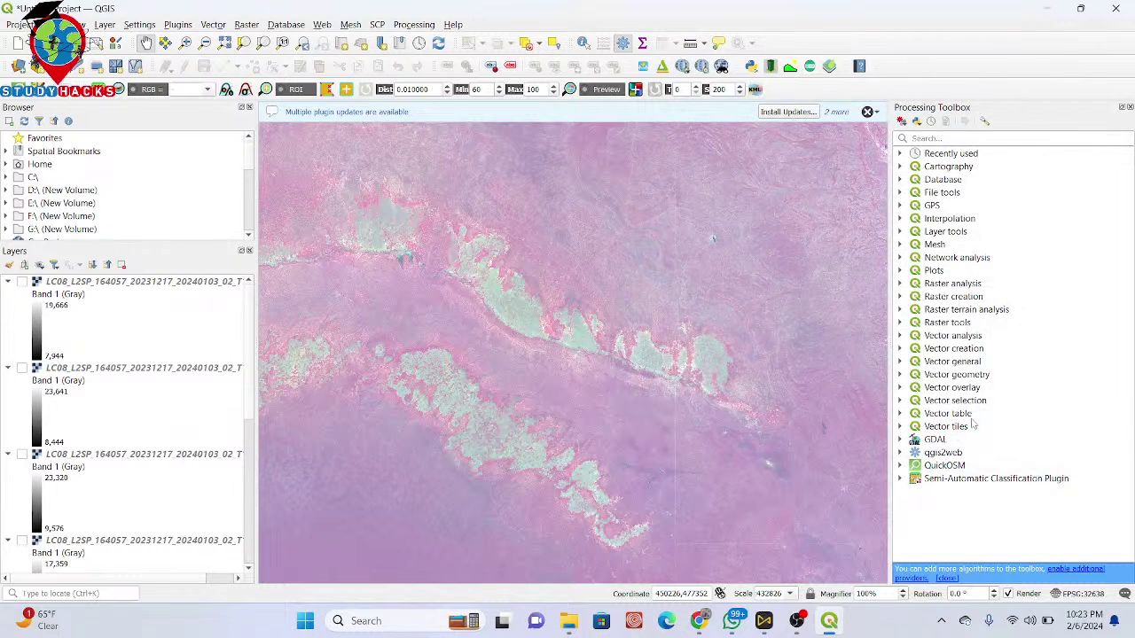
Examine the full Merged scene in false colour and take a closer look at its north-central area
scroll(591, 354, down, 1)
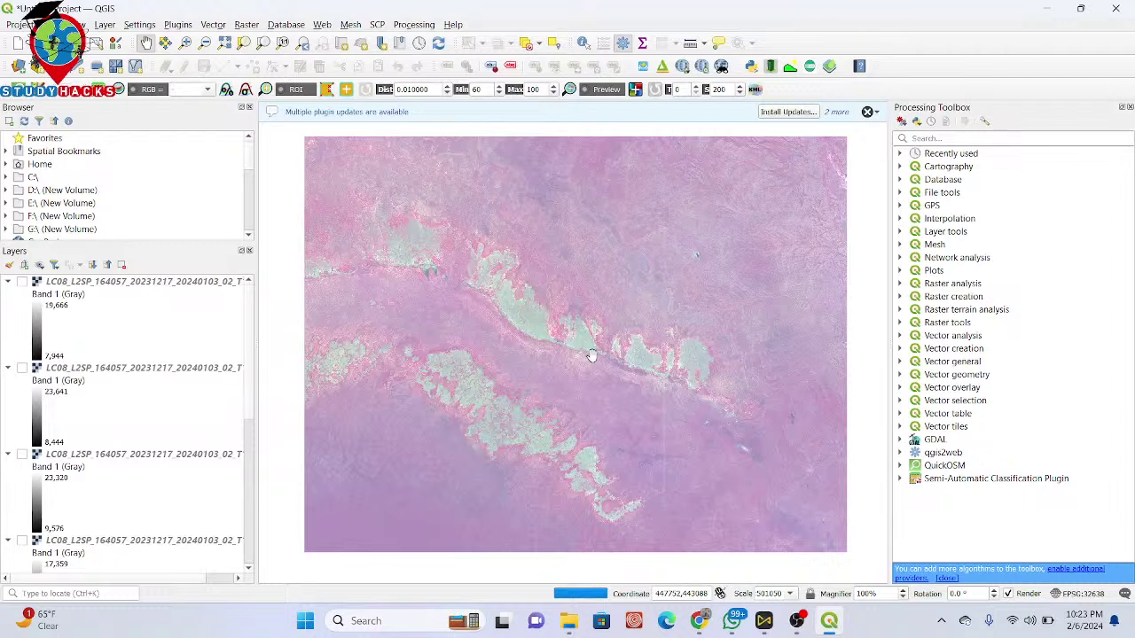
scroll(592, 354, down, 1)
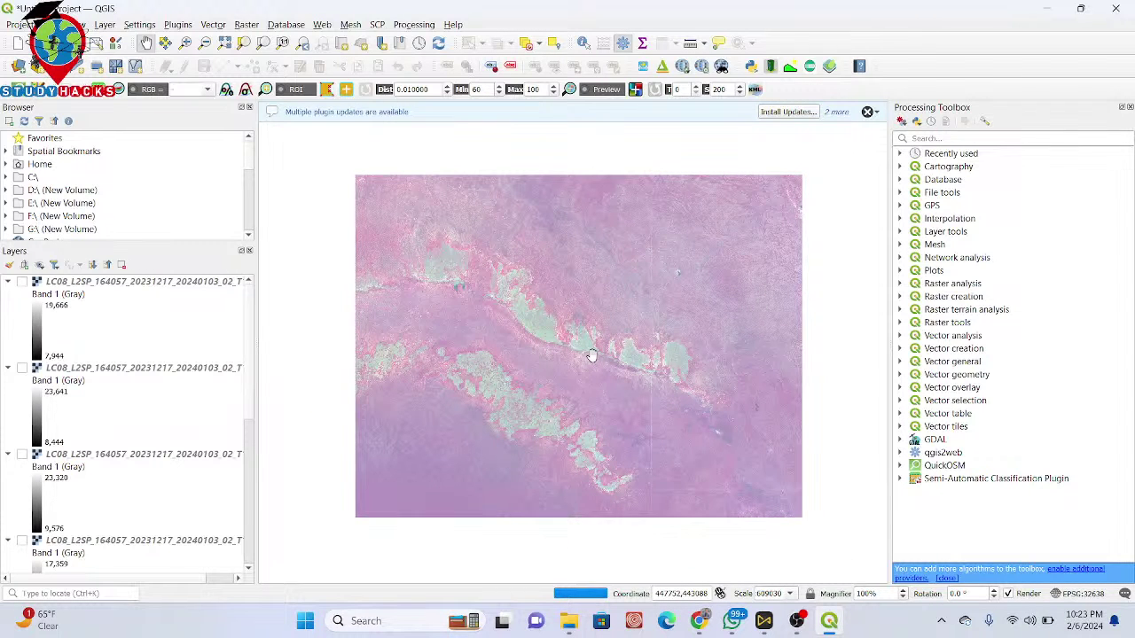
scroll(592, 354, down, 2)
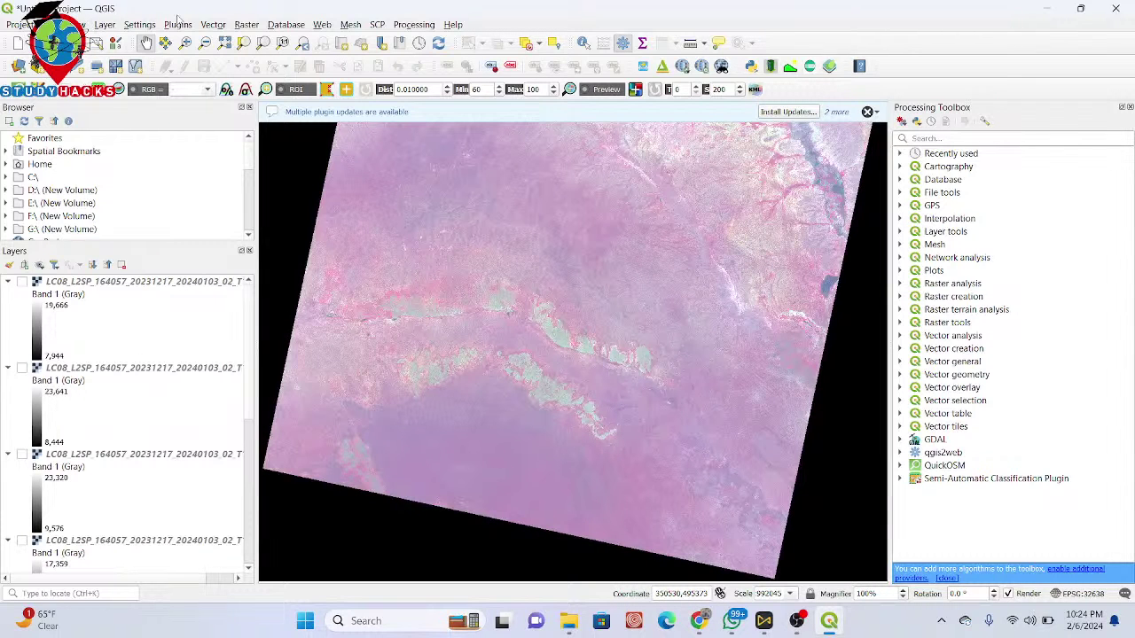
drag(570, 240, 628, 384)
scroll(627, 384, up, 3)
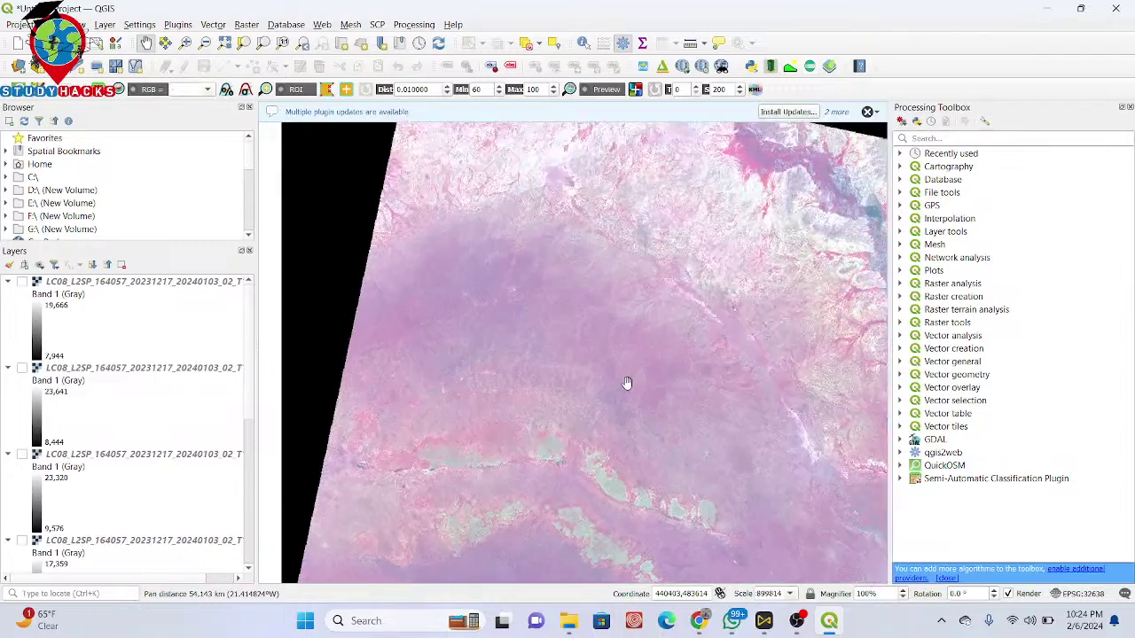
scroll(627, 383, up, 1)
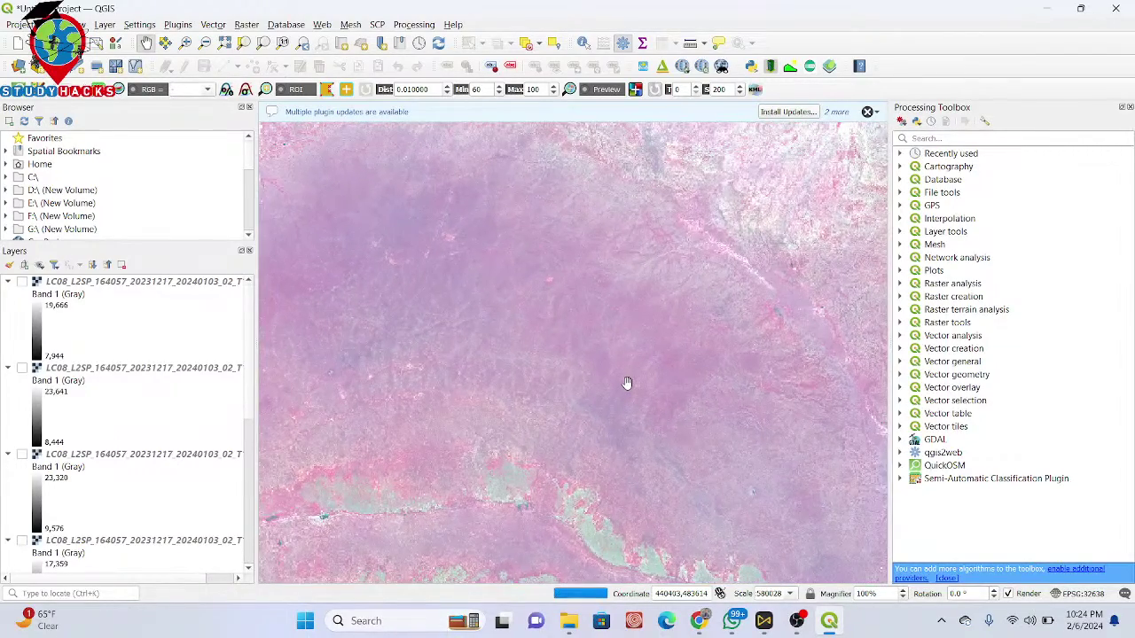